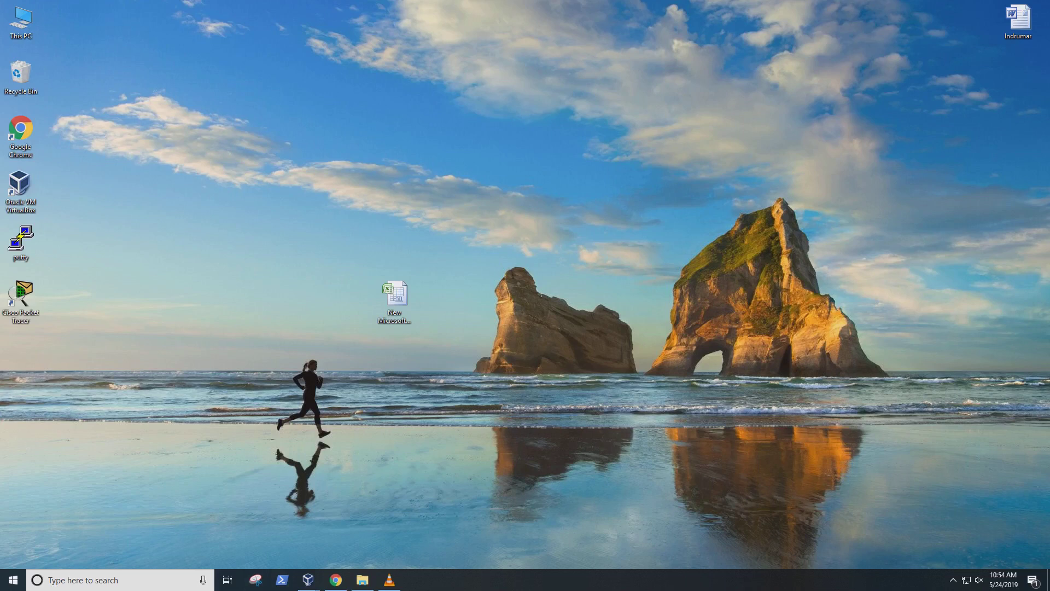
Step: Open the sales workbook and clear the prices in D2:D31 on Vanzari 1
double_click(394, 298)
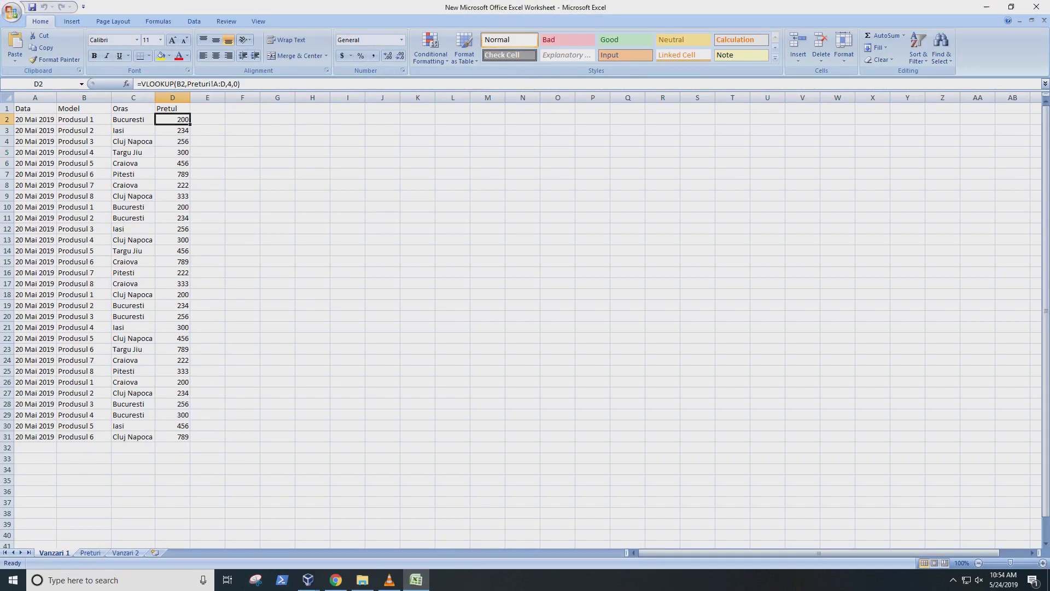
left_click_drag(173, 119, 172, 436)
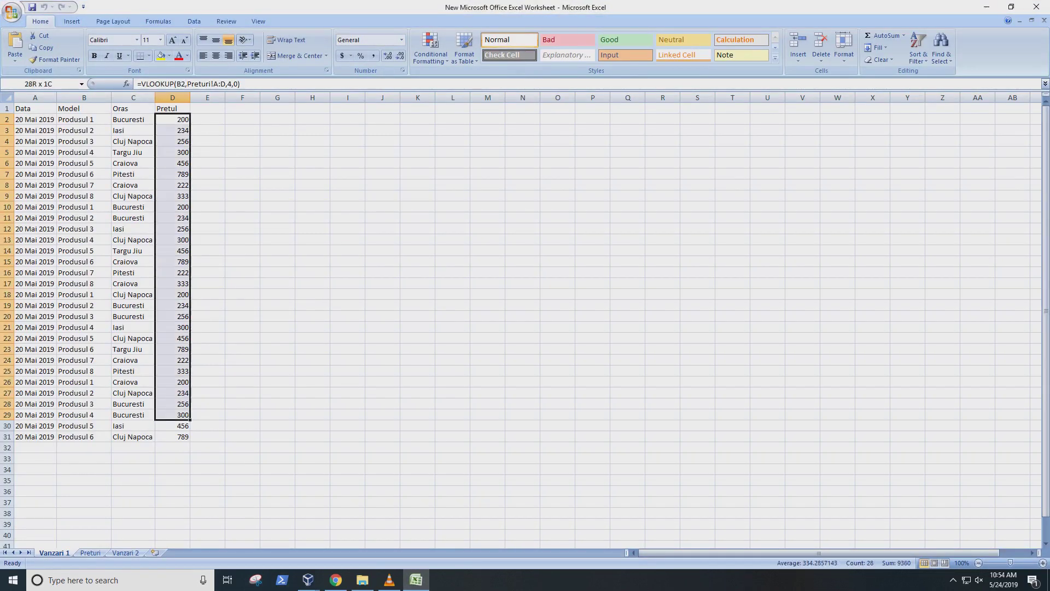
right_click(185, 258)
left_click(224, 338)
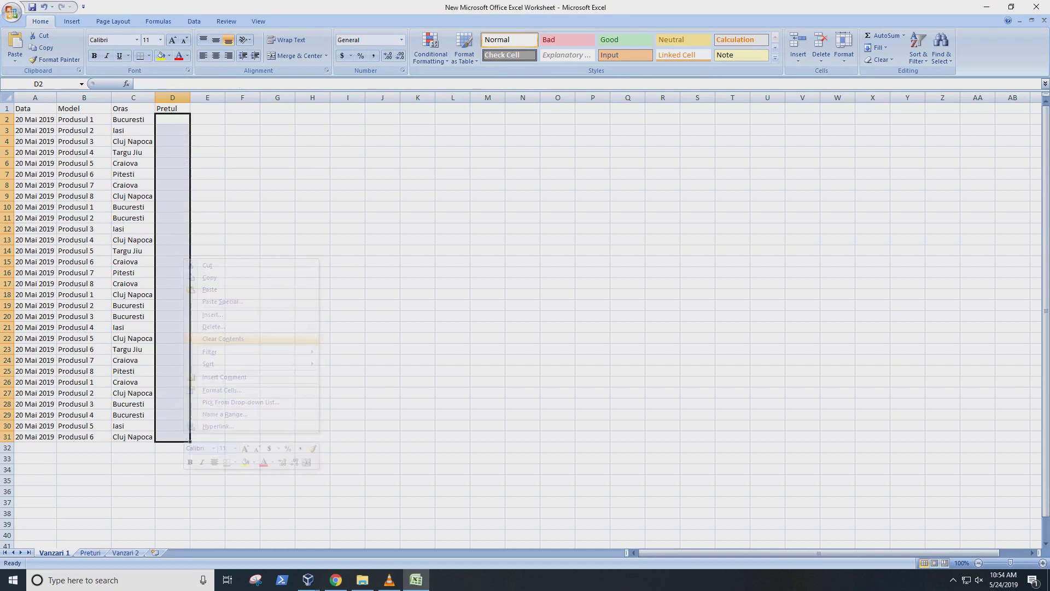
left_click(312, 349)
left_click(34, 120)
key("Right")
key("Right")
key("Right")
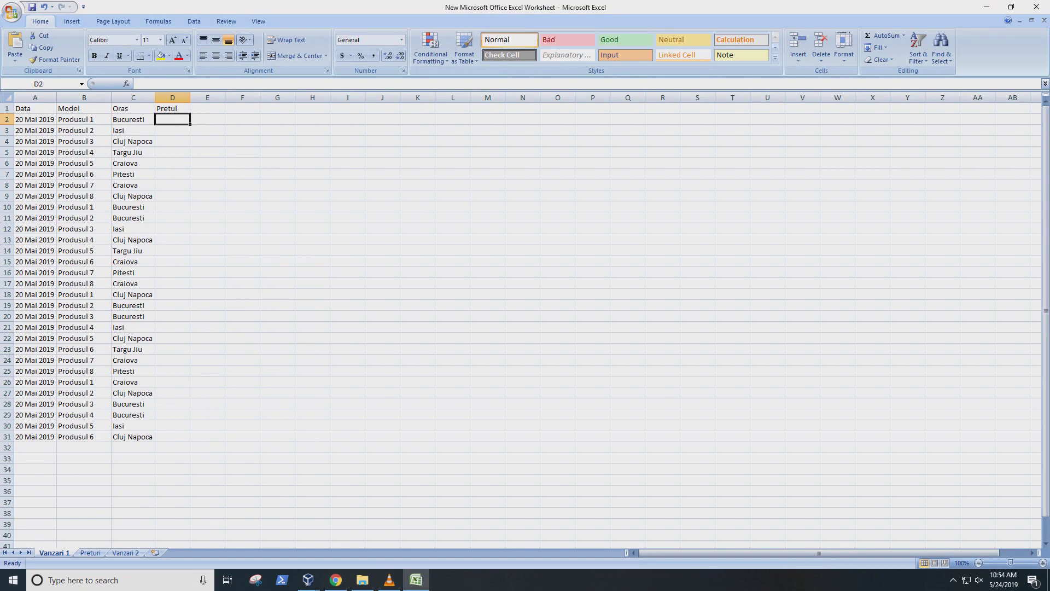
Step: Browse the Preturi and Vanzari 2 sheets, widening column D on Vanzari 2, then return to Vanzari 1
key("ctrl+Page_Down")
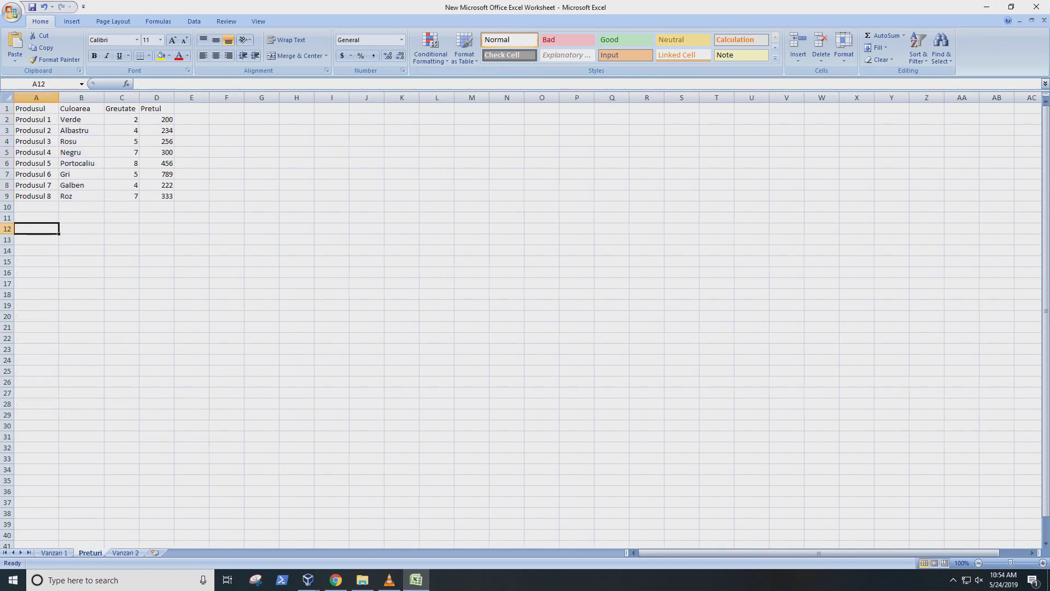
key("ctrl+Page_Down")
left_click(222, 349)
double_click(169, 97)
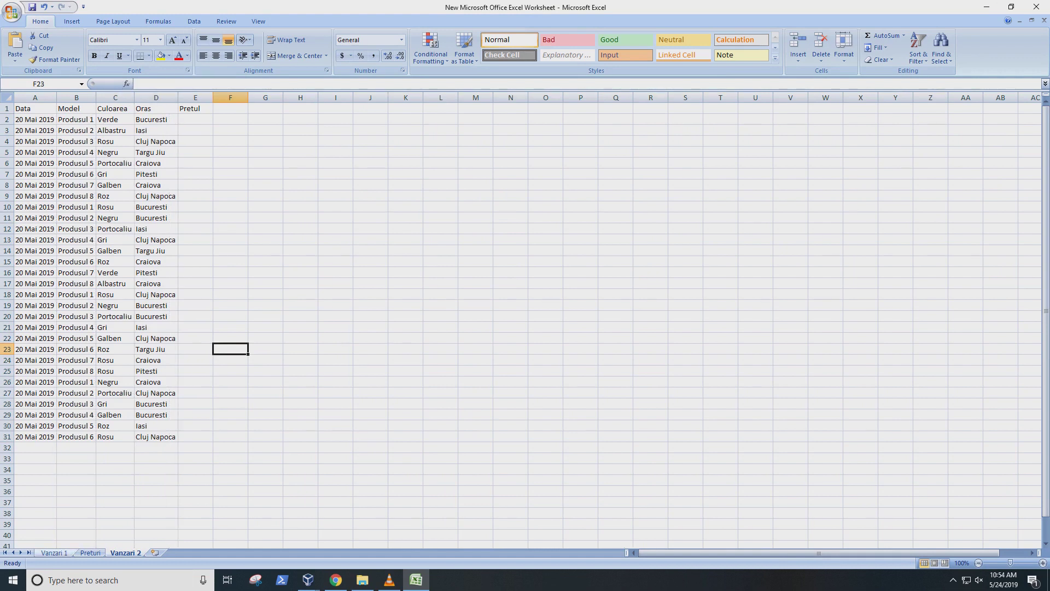
left_click(54, 552)
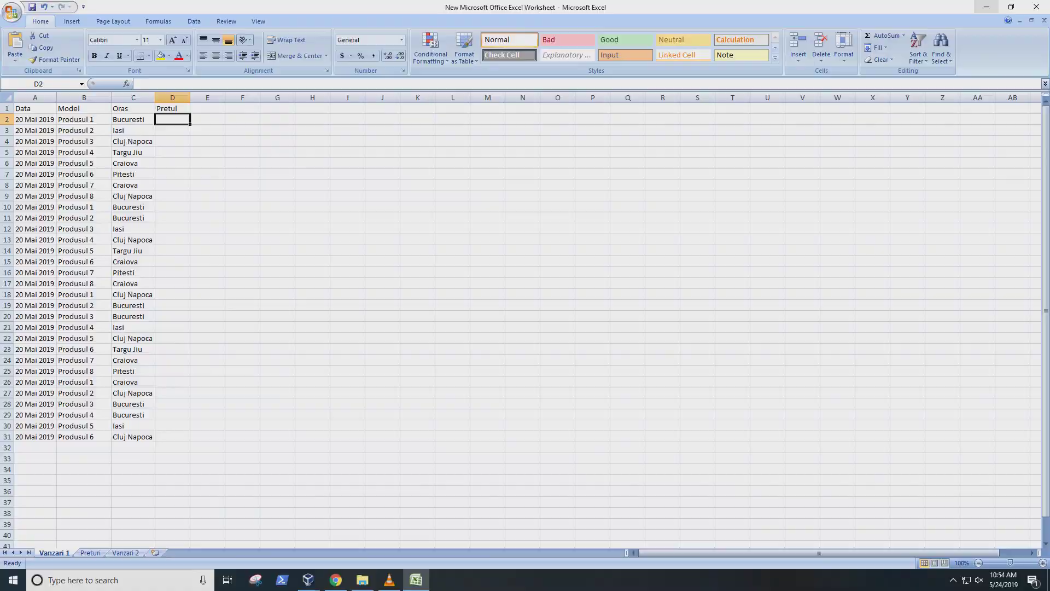
Step: Create a new blank text document on the desktop and open it in Notepad
left_click(987, 7)
right_click(550, 338)
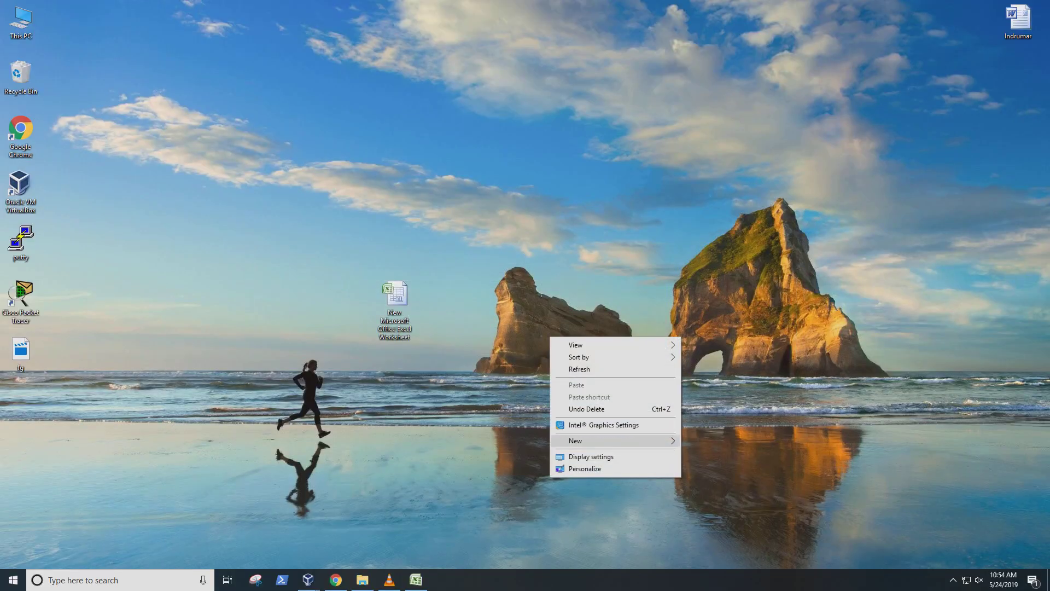
left_click(722, 554)
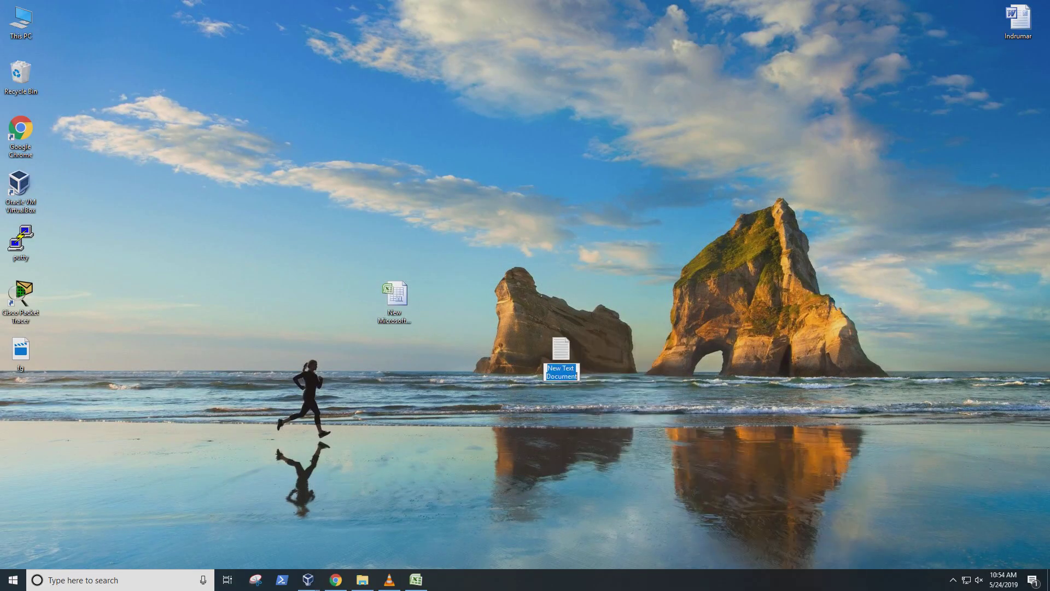
key("Return")
key("Return")
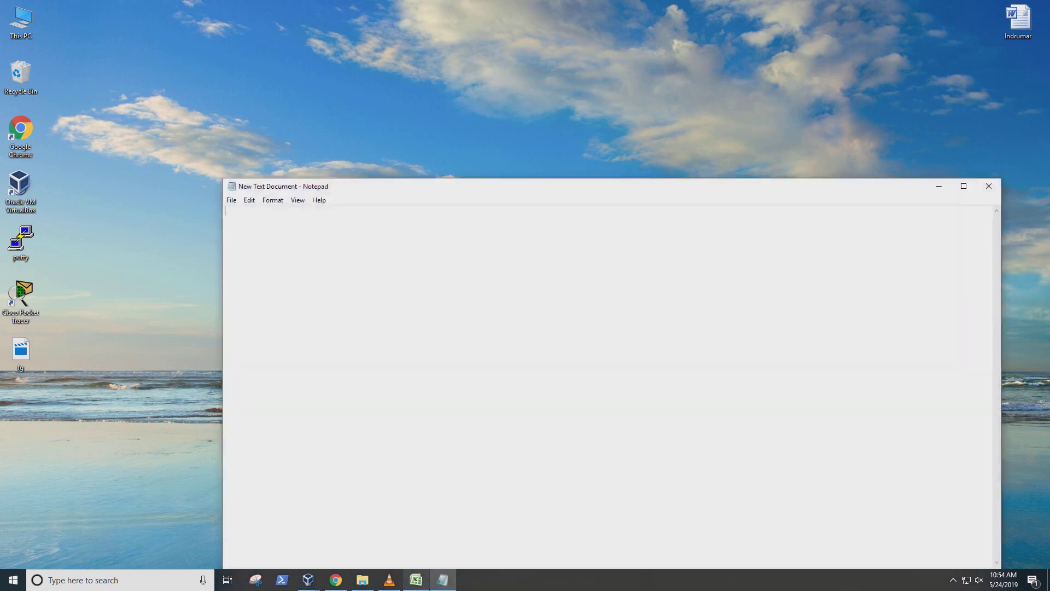
key("alt+Tab")
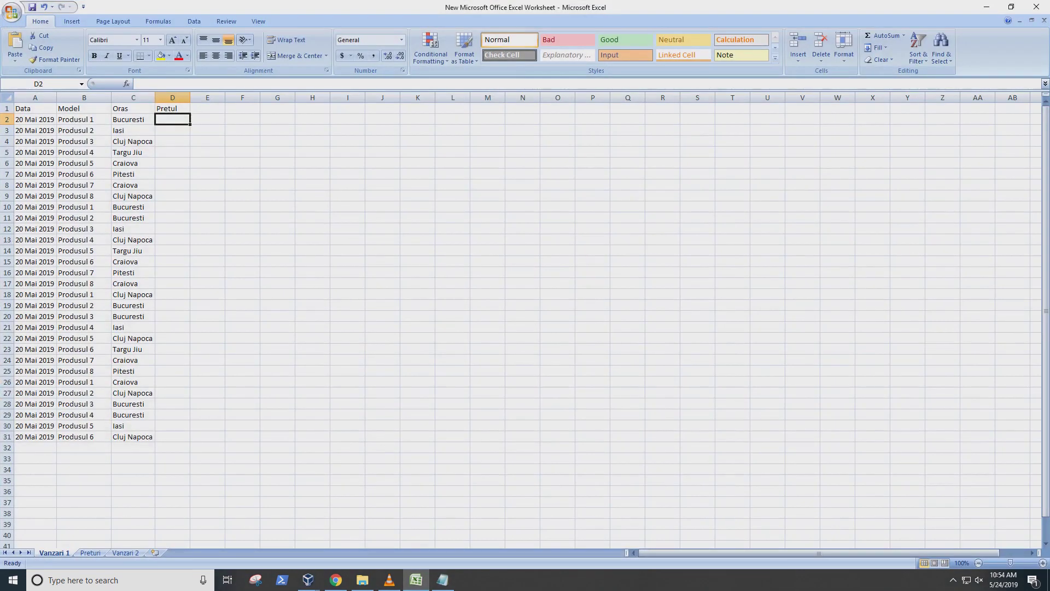
Step: Start =VLOOKUP(B2 in D2 and write the note 'la lookup value trecem valoare pe care' in Notepad
type("=")
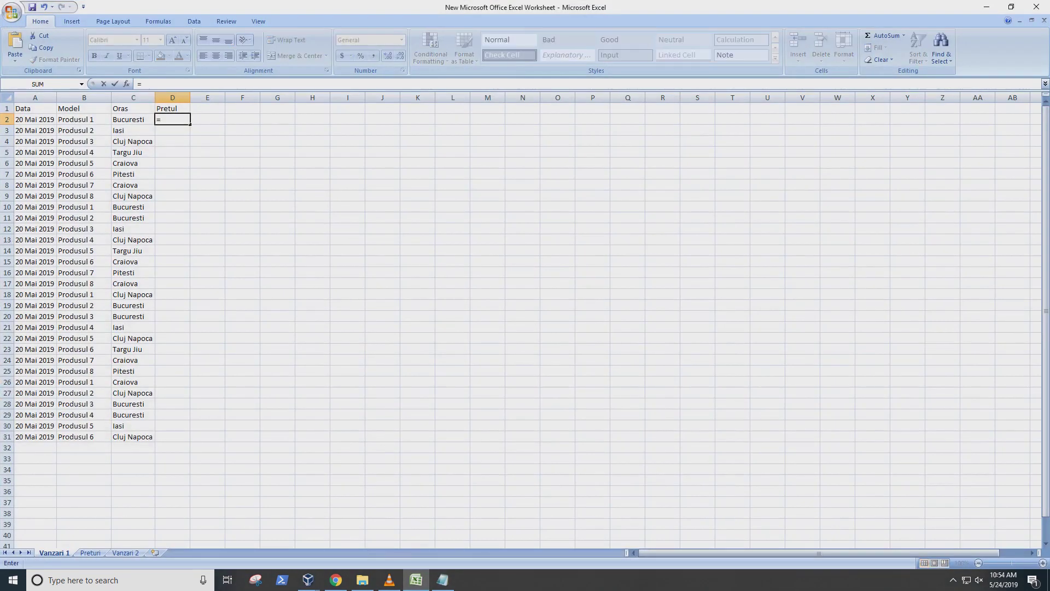
type("vloo")
key("Tab")
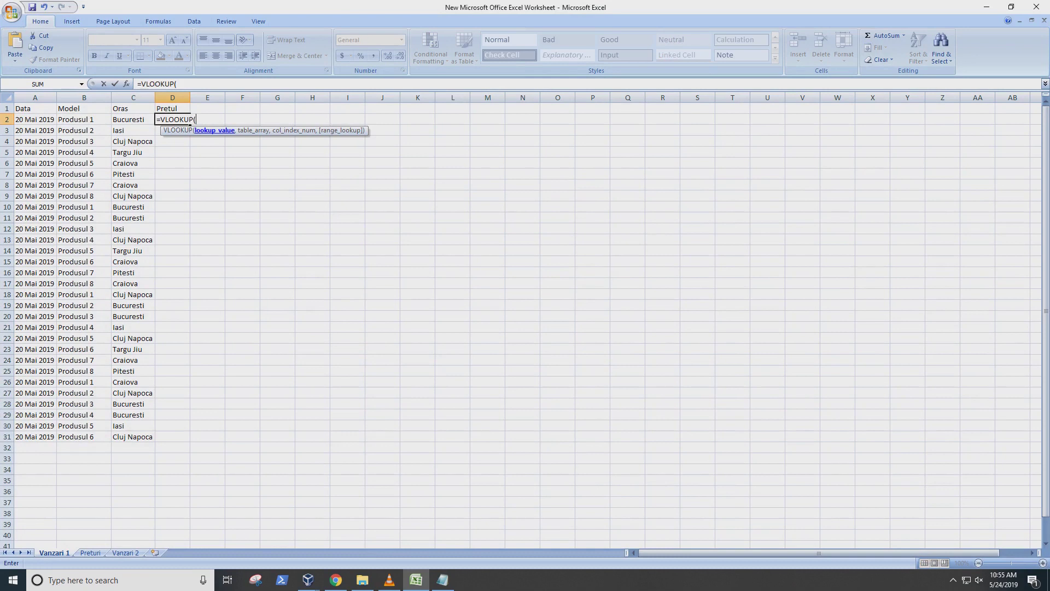
left_click(77, 120)
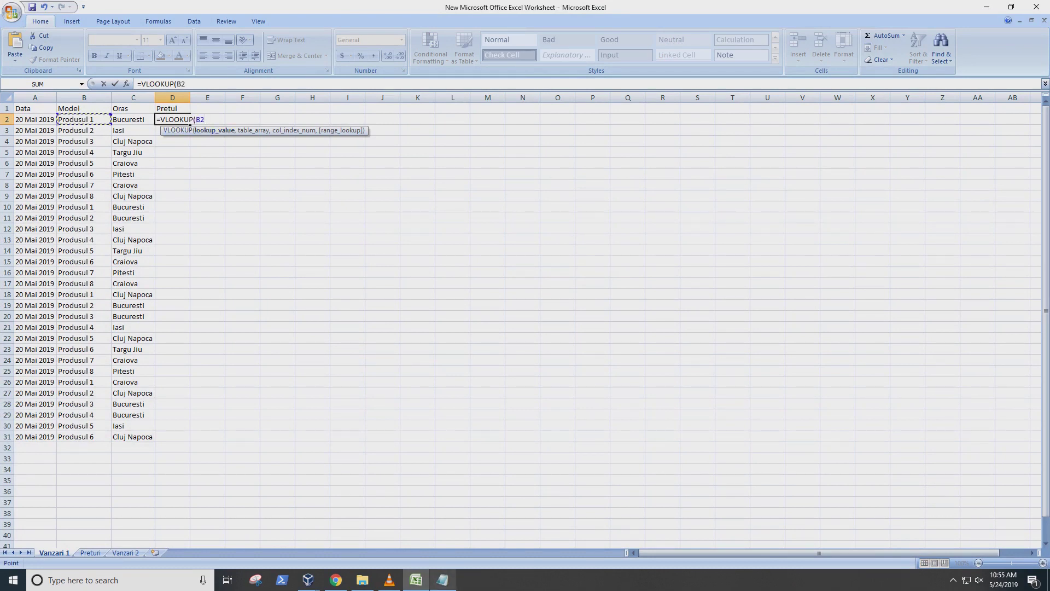
key("alt+Tab")
type("la lookup value trecem valoare pe care")
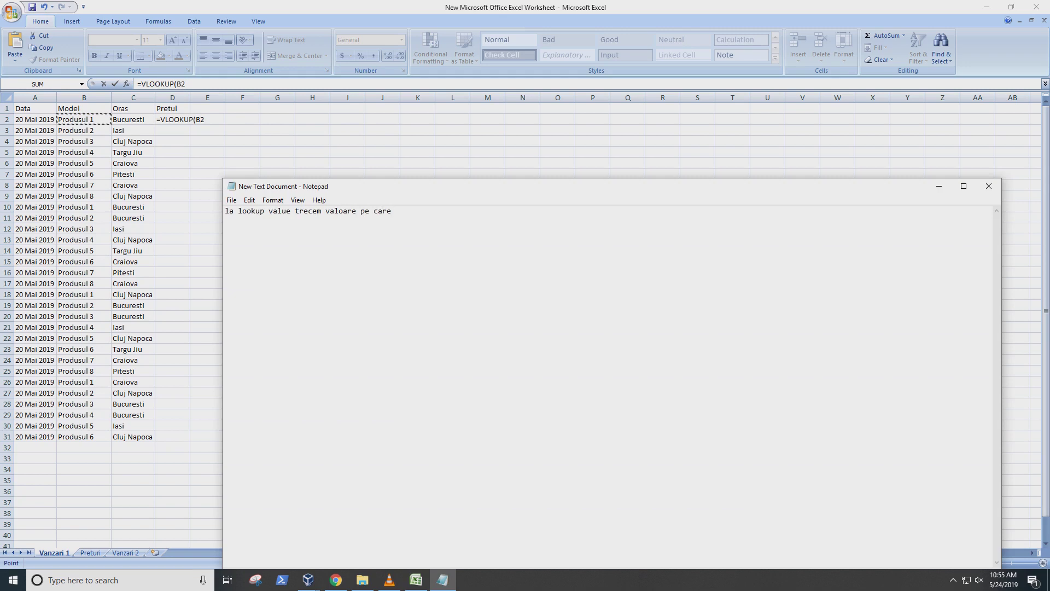
Step: End the note with 'dupa care cautam' and add a comma after B2 in the D2 formula
key("BackSpace")
key("BackSpace")
key("BackSpace")
key("BackSpace")
key("BackSpace")
key("BackSpace")
key("BackSpace")
type("dupa care ca")
type("utam")
key("alt+Tab")
type(",")
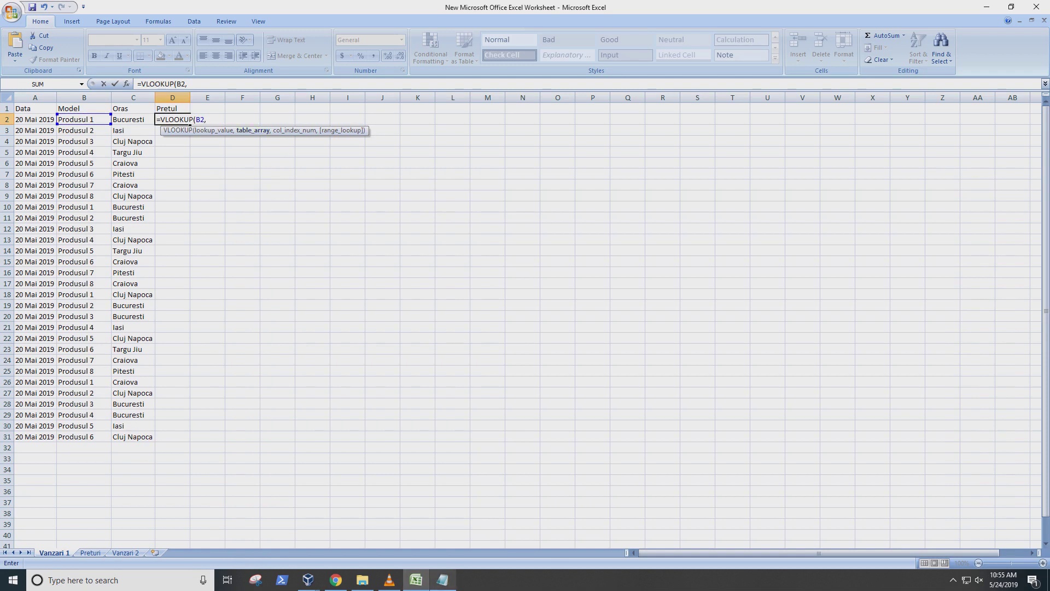
Step: Add the Notepad line 'table array - tabelul in care cautam'
left_click(442, 580)
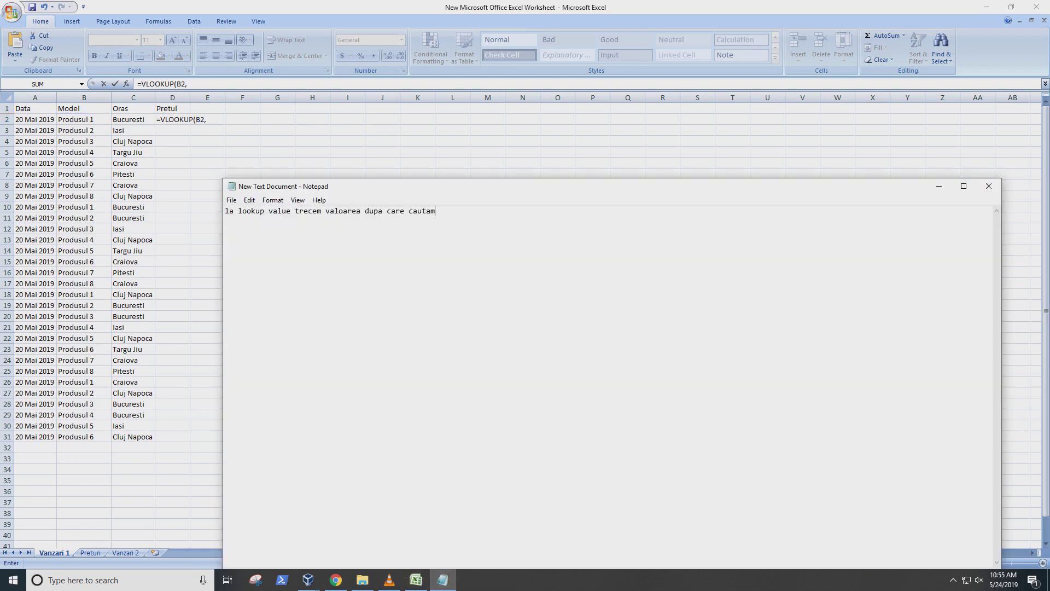
type("table array")
type(" - tabelu")
type("l im")
key("BackSpace")
type("n care cautam")
Step: Set the D2 formula's table array to Preturi!A:D, replacing the 'Vanzari 1'! reference
key("alt+Tab")
left_click(90, 552)
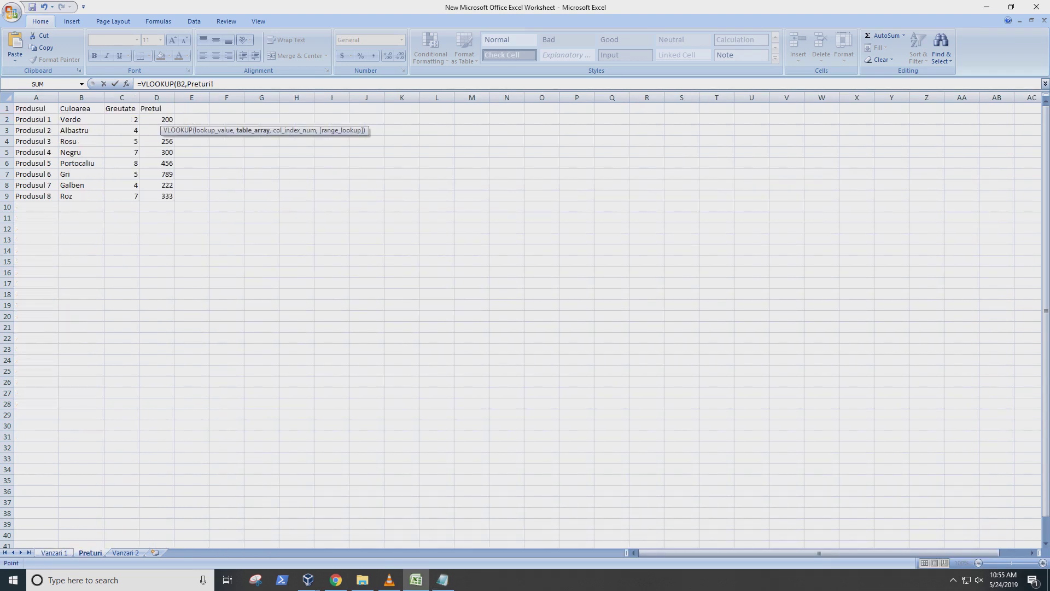
left_click_drag(36, 97, 157, 98)
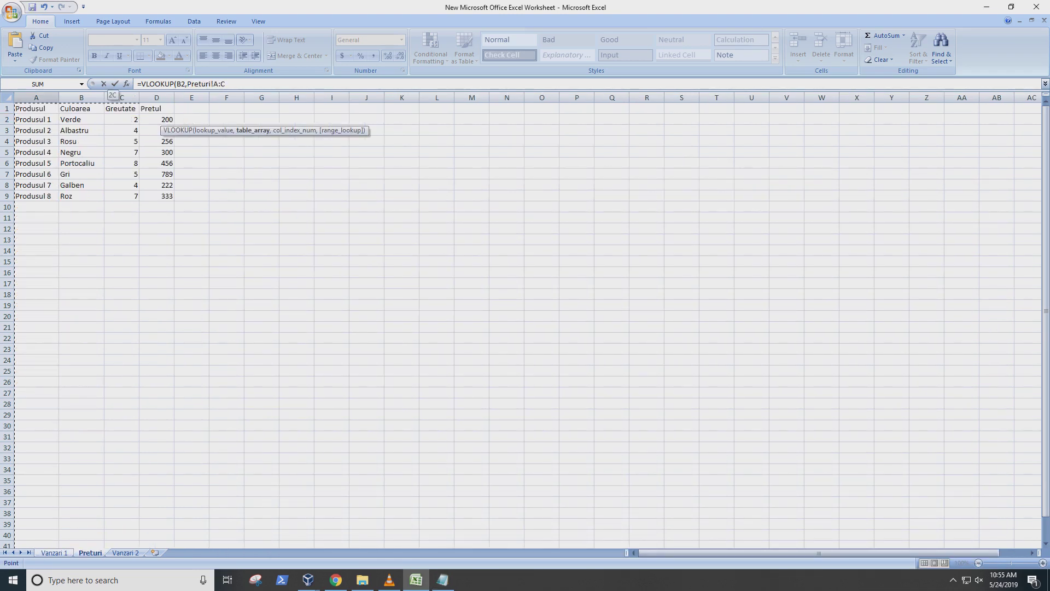
left_click_drag(226, 84, 188, 83)
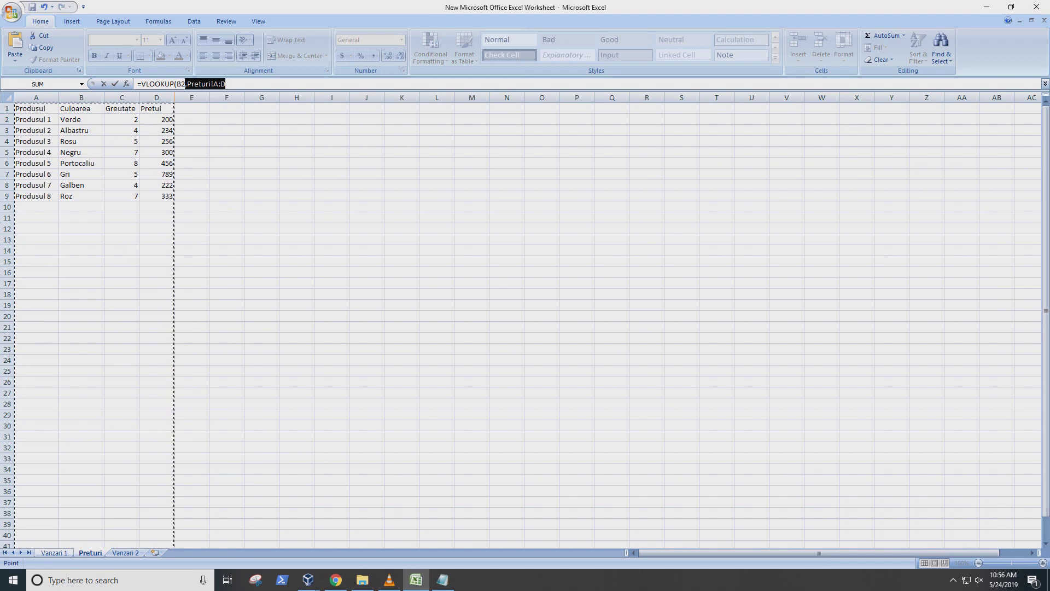
right_click(189, 84)
left_click(211, 100)
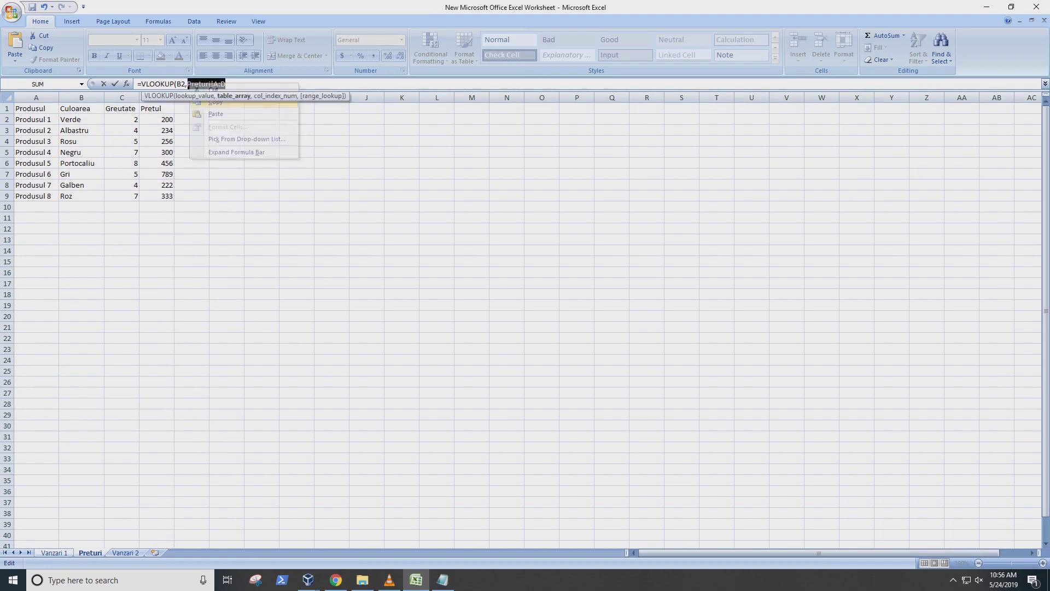
left_click(54, 552)
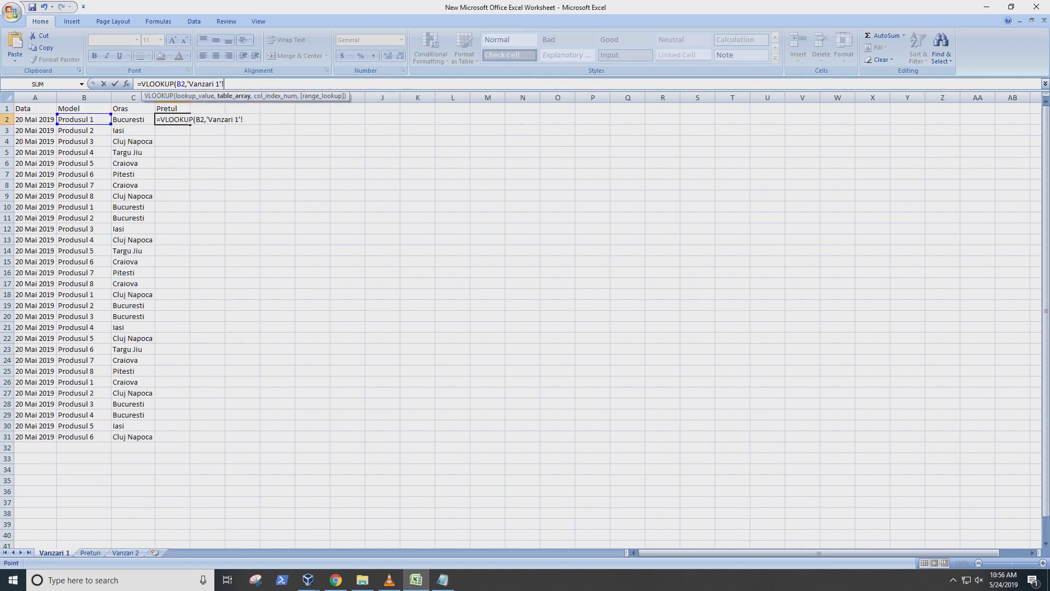
left_click_drag(243, 119, 205, 119)
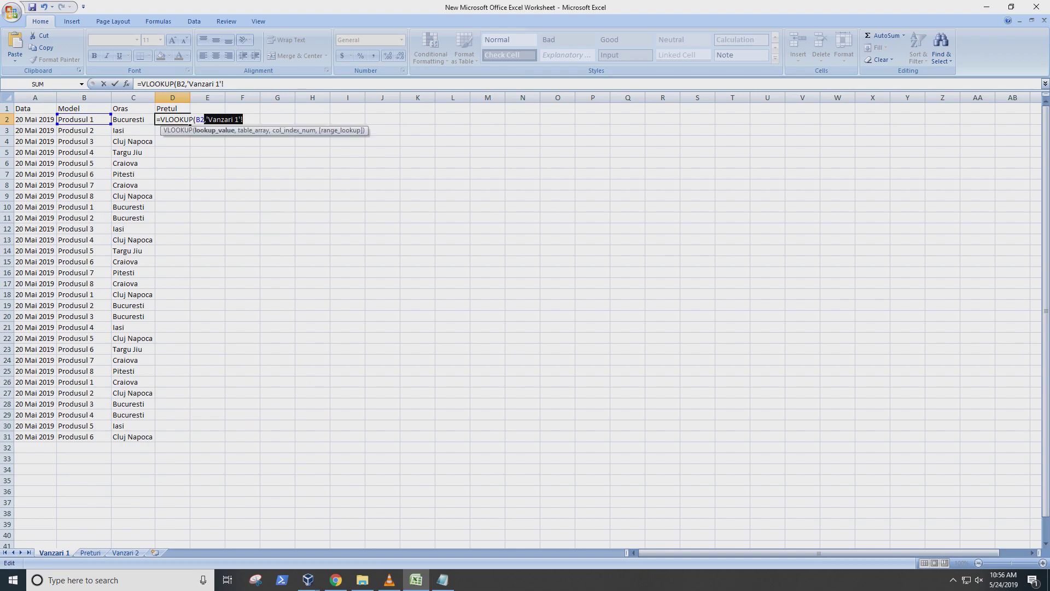
key("BackSpace")
type(",")
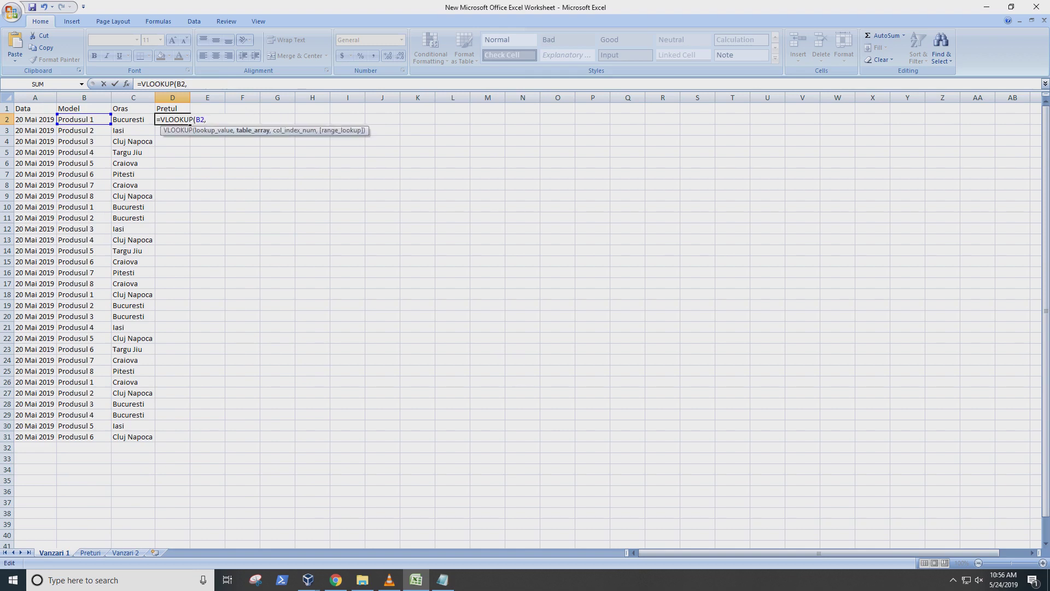
type("Preturi!A:D,")
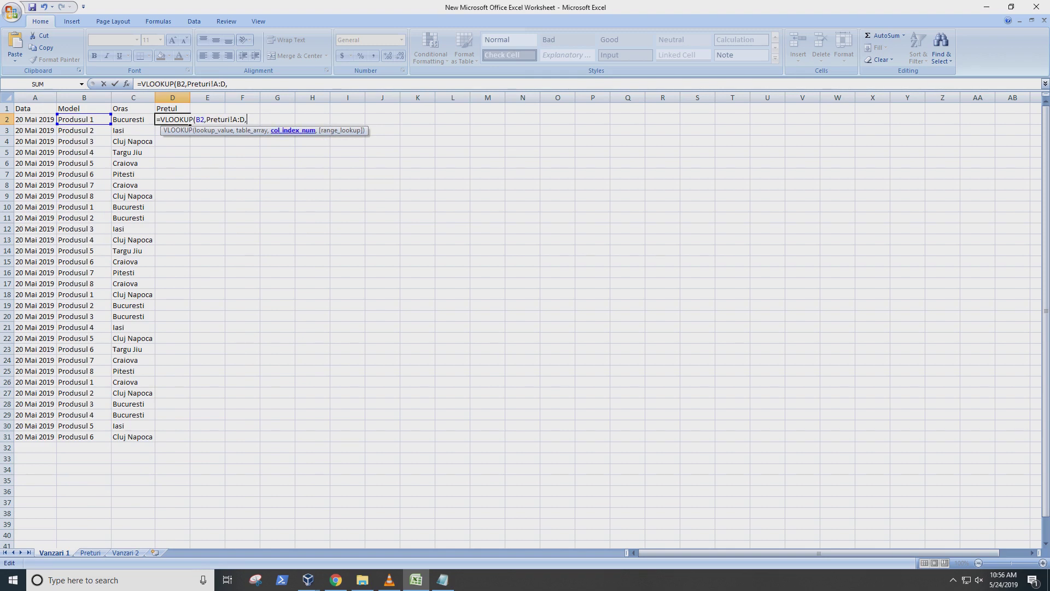
Step: Start the Notepad line 'col index number = coloana care', then go back to Excel
left_click(443, 580)
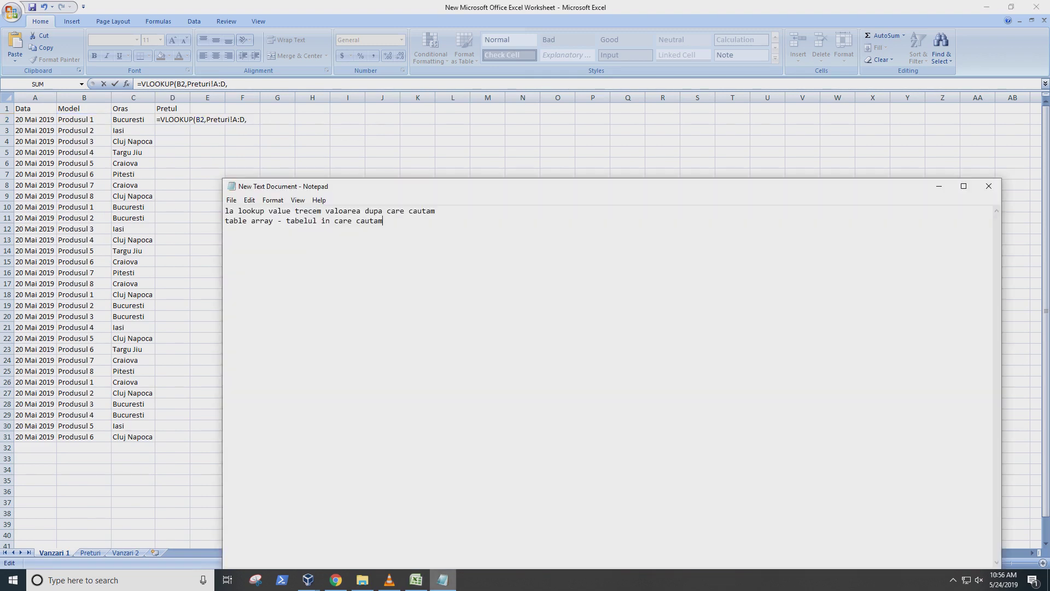
type("col index number = c")
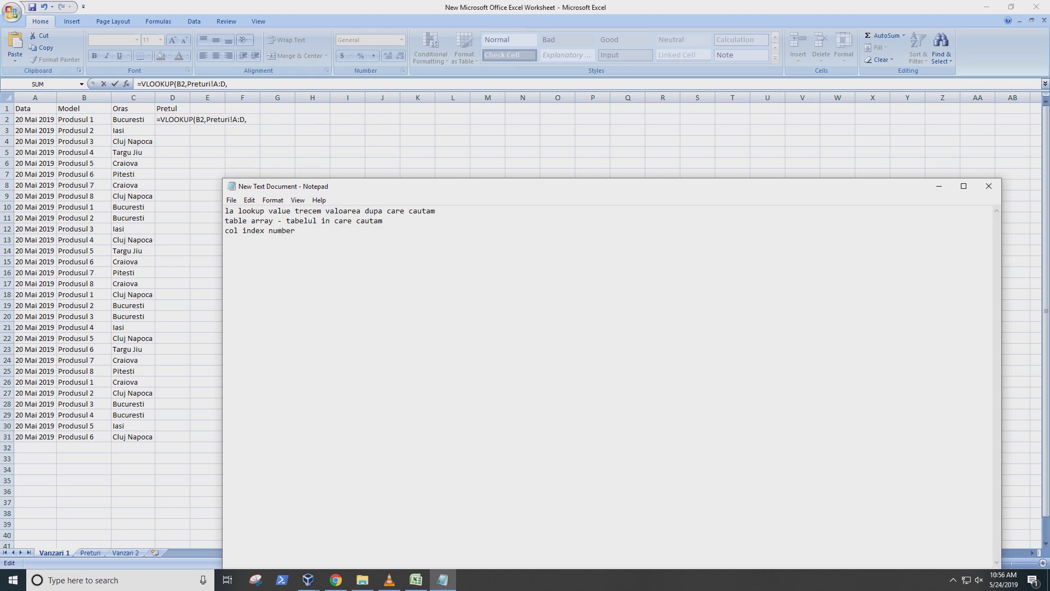
type("oloana ")
type("care")
key("alt+Tab")
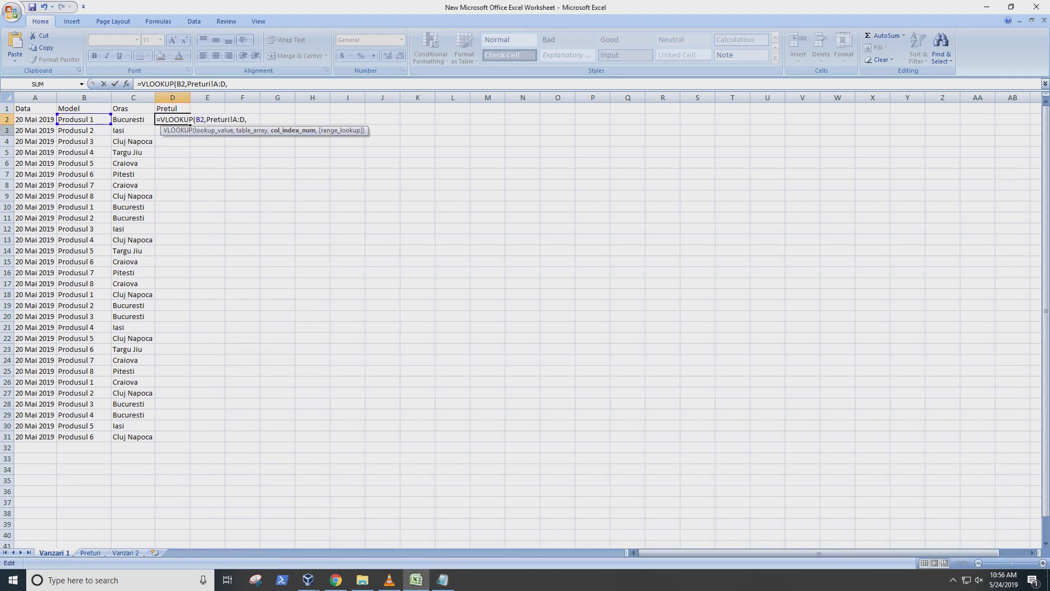
Step: Look over the Preturi price table, go back to Vanzari 1, and bring Notepad forward
left_click(90, 552)
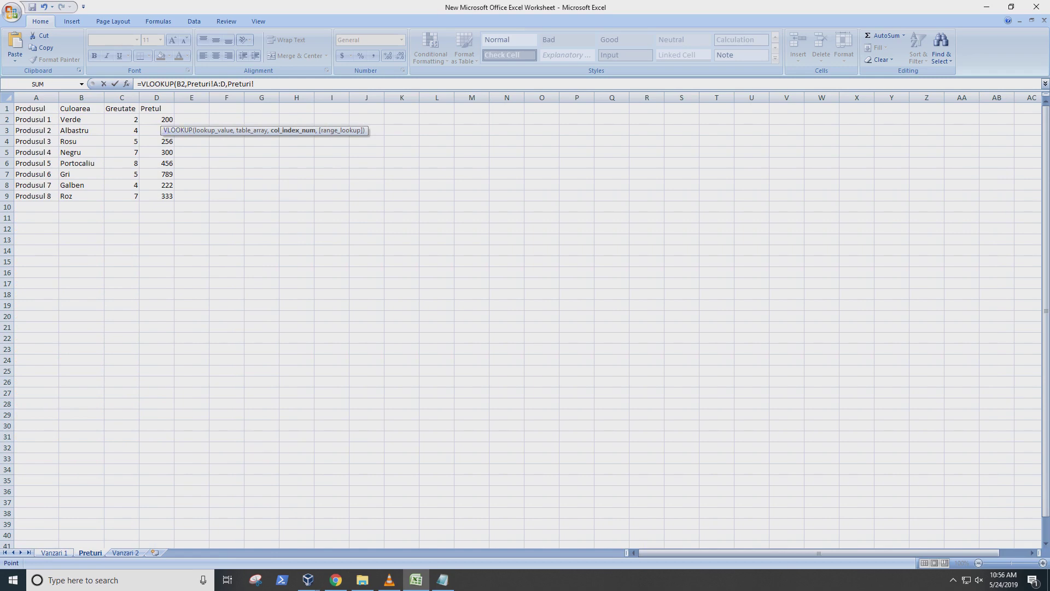
left_click(54, 553)
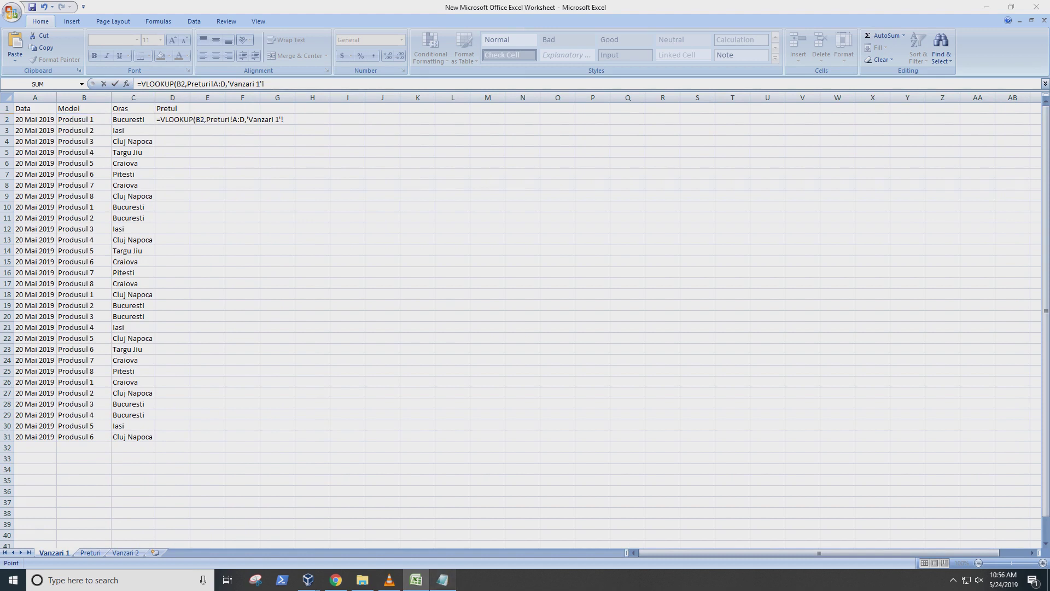
left_click(443, 580)
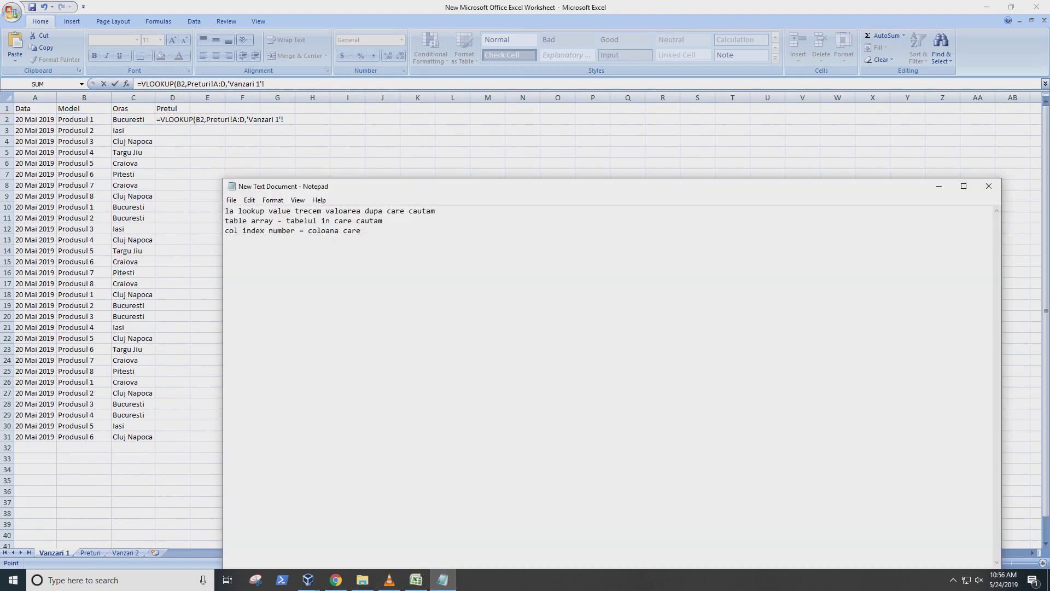
Step: Complete the note with 'ne afiseaza pretul, in cazul acesta este coloana 4'
type("ne afiseaza pretul, ")
type("in ca")
type("zul acesta este coloana 4")
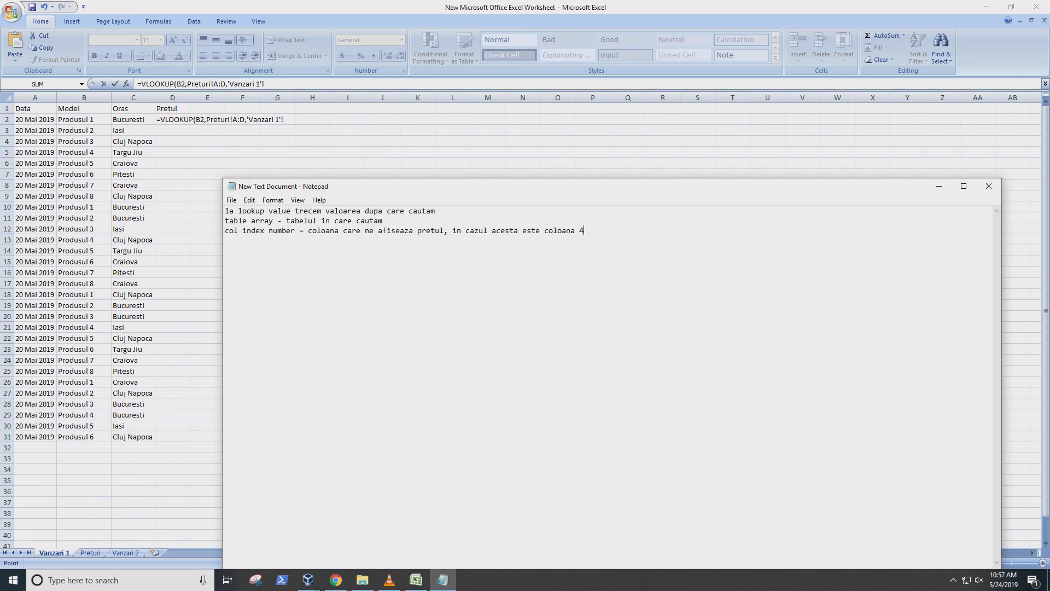
key("alt+Tab")
Step: Finish D2 as =VLOOKUP(B2,Preturi!A:D,4,0)
key("BackSpace")
key("BackSpace")
key("BackSpace")
key("BackSpace")
key("BackSpace")
key("BackSpace")
key("BackSpace")
key("BackSpace")
key("BackSpace")
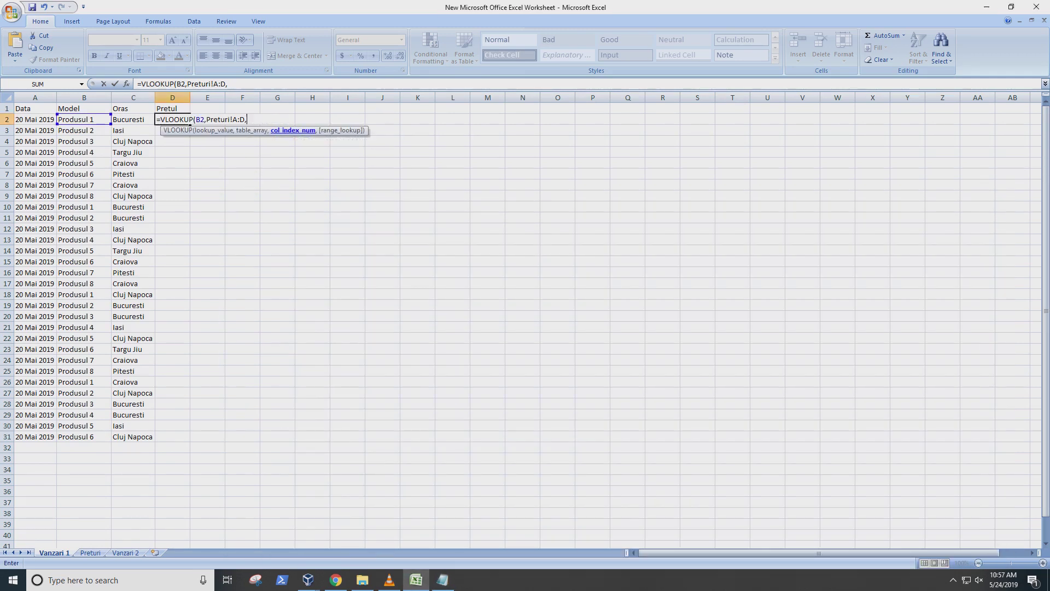
type("4")
type(",")
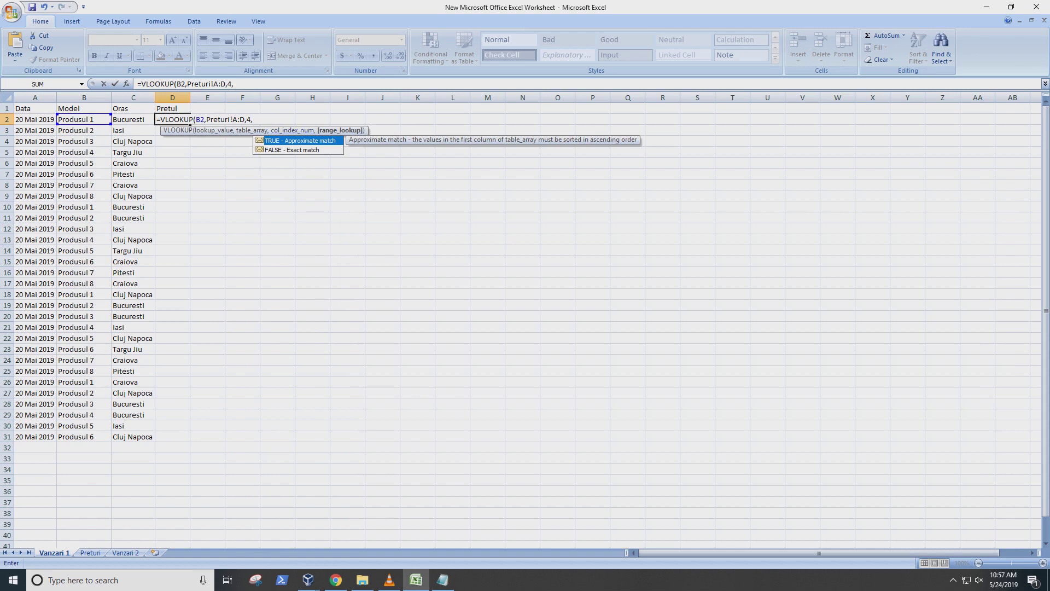
type("0)")
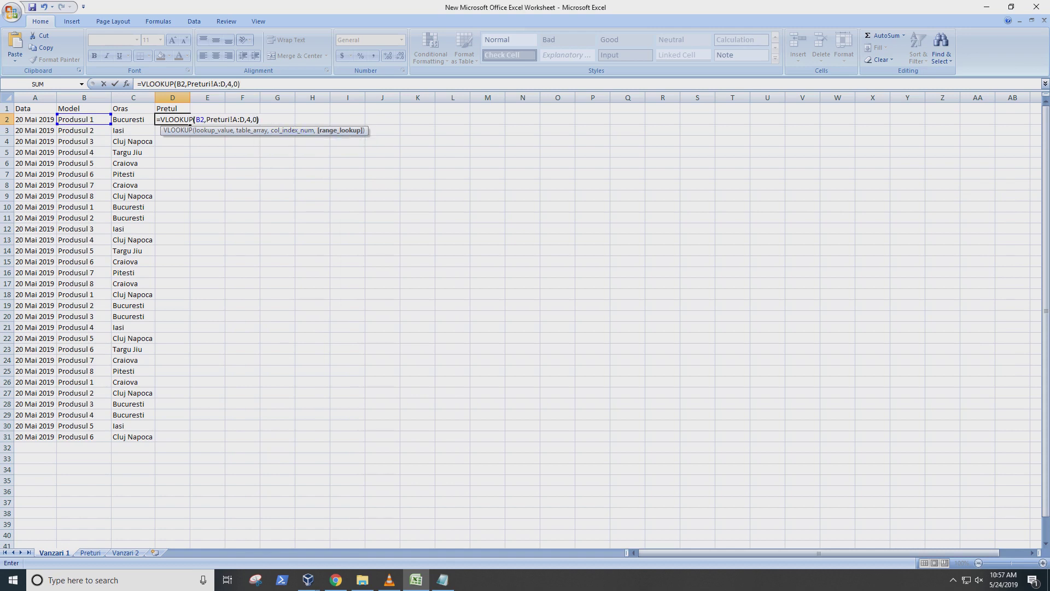
key("Return")
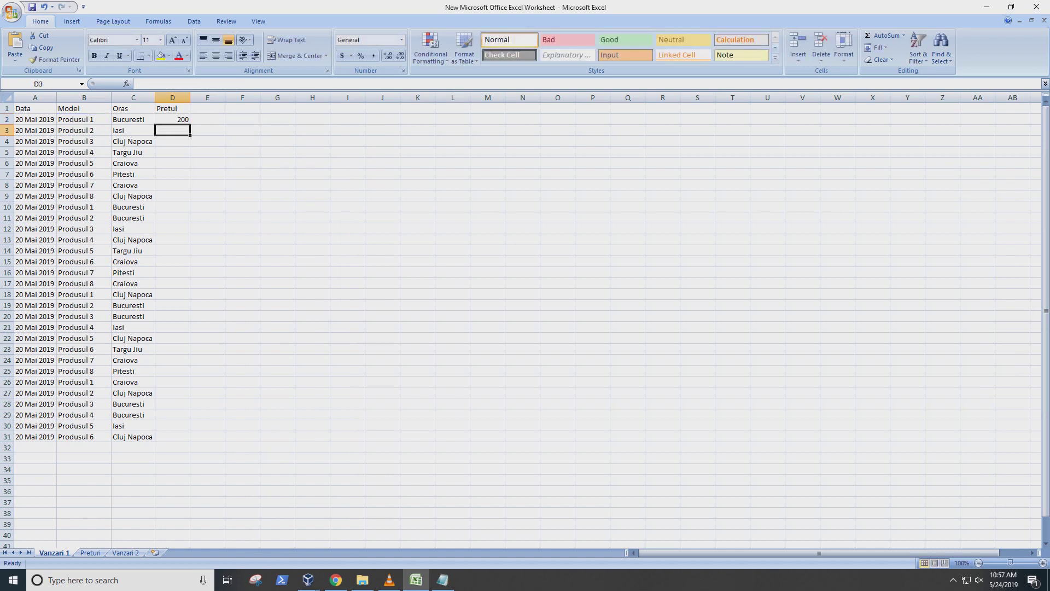
Step: Fill the D2 price formula down to D31
left_click(173, 119)
left_click_drag(190, 125, 190, 441)
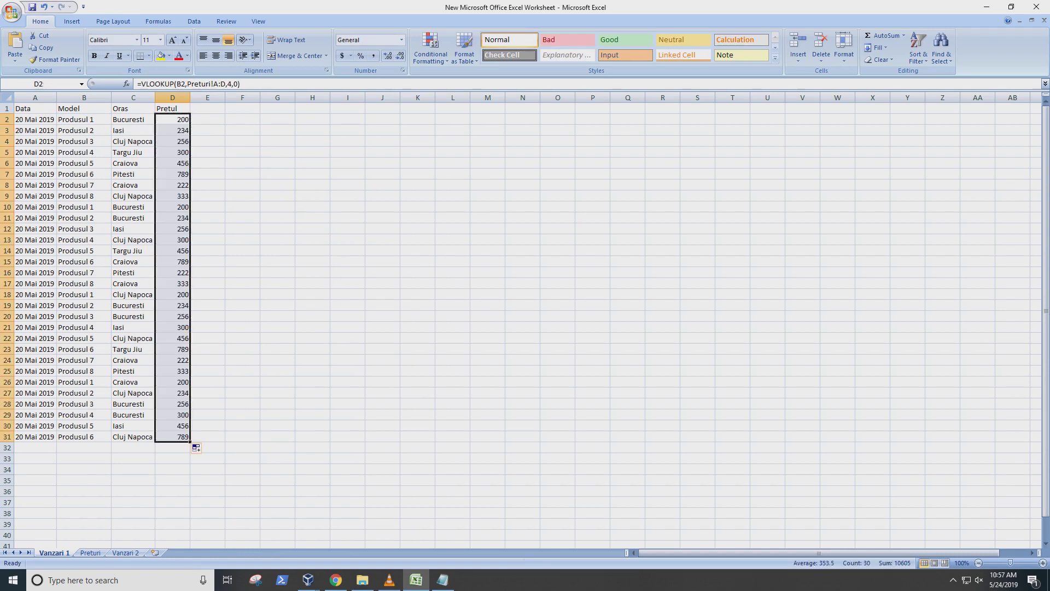
left_click(207, 339)
left_click(172, 120)
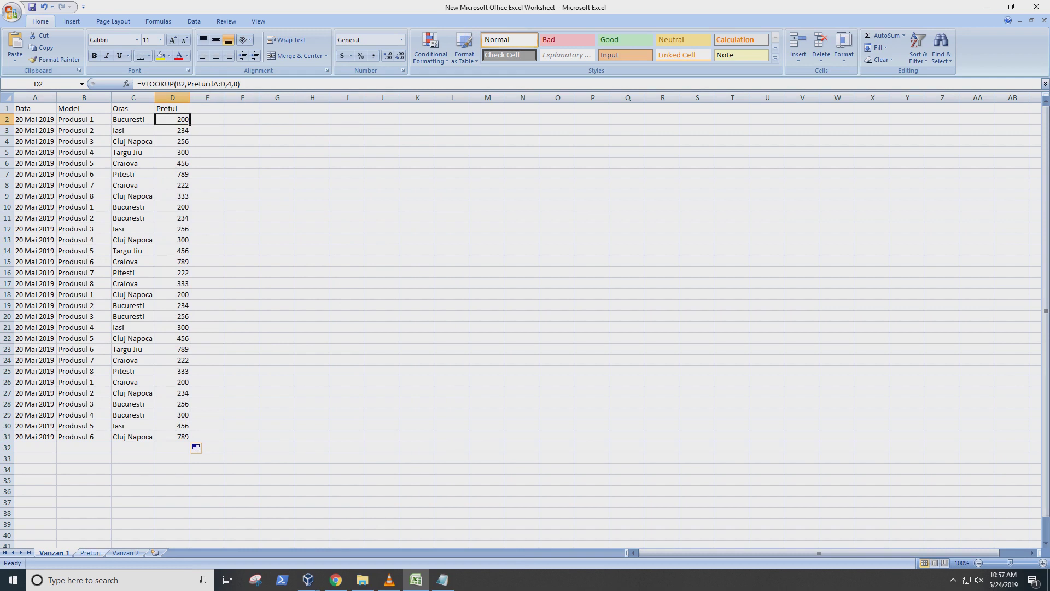
left_click(90, 552)
Step: Start a VLOOKUP in E2 of Vanzari 2 using C2 as the lookup value
key("ctrl+Page_Down")
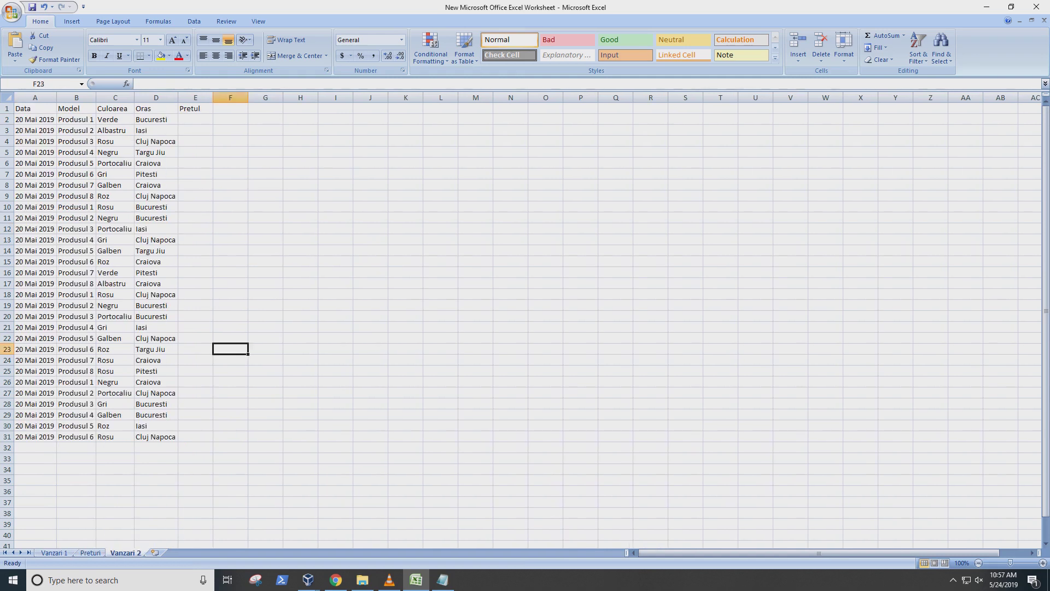
left_click(195, 120)
type("=")
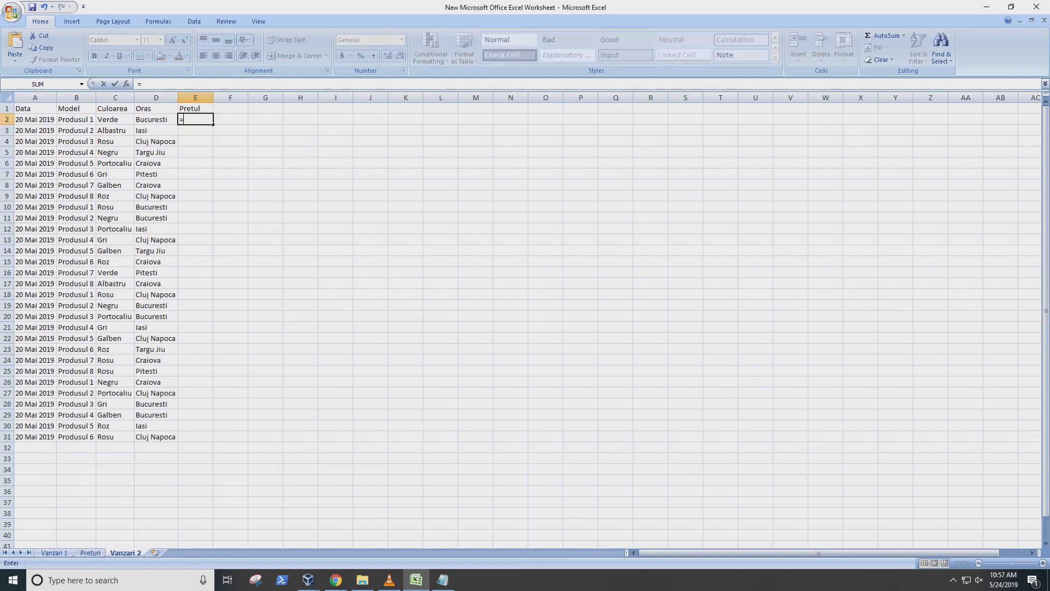
type("vll")
key("BackSpace")
type("oo")
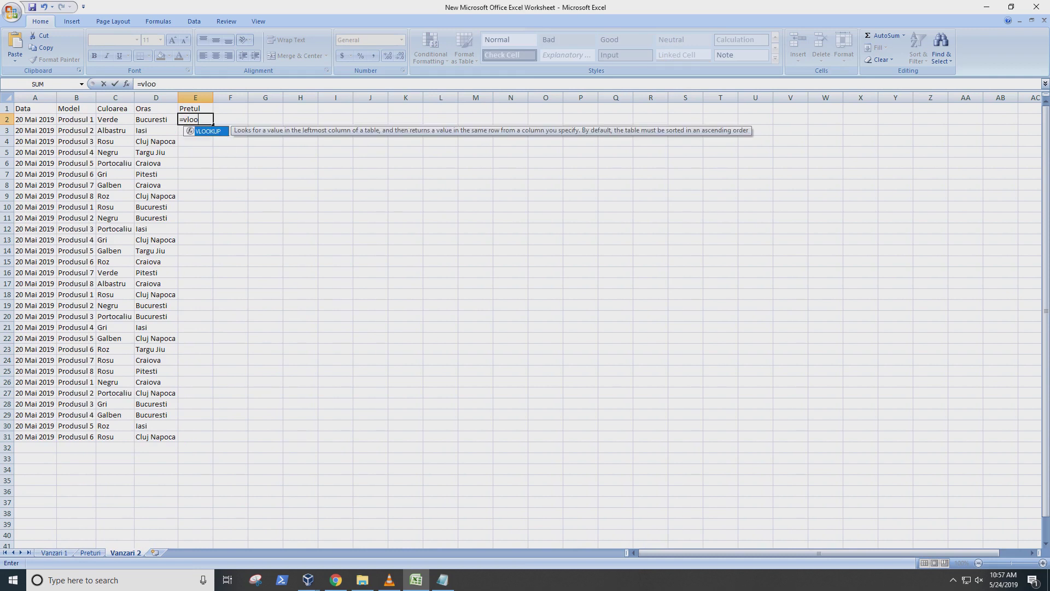
key("Tab")
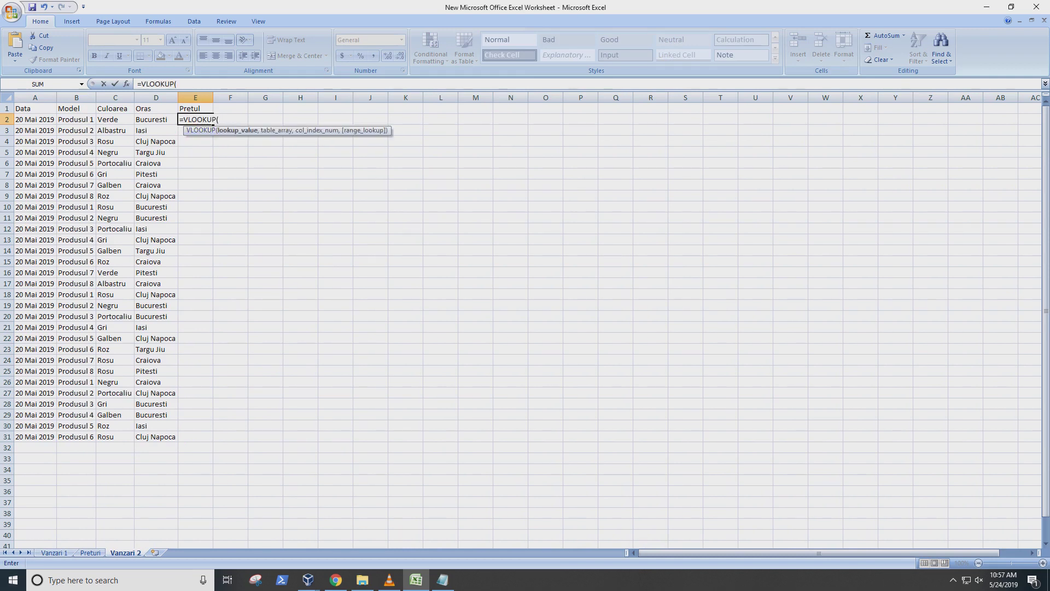
left_click(115, 119)
type(",")
Step: Set the E2 formula's table array to Preturi!A:D instead of the 'Vanzari 2'! reference
left_click(90, 552)
left_click_drag(36, 97, 181, 97)
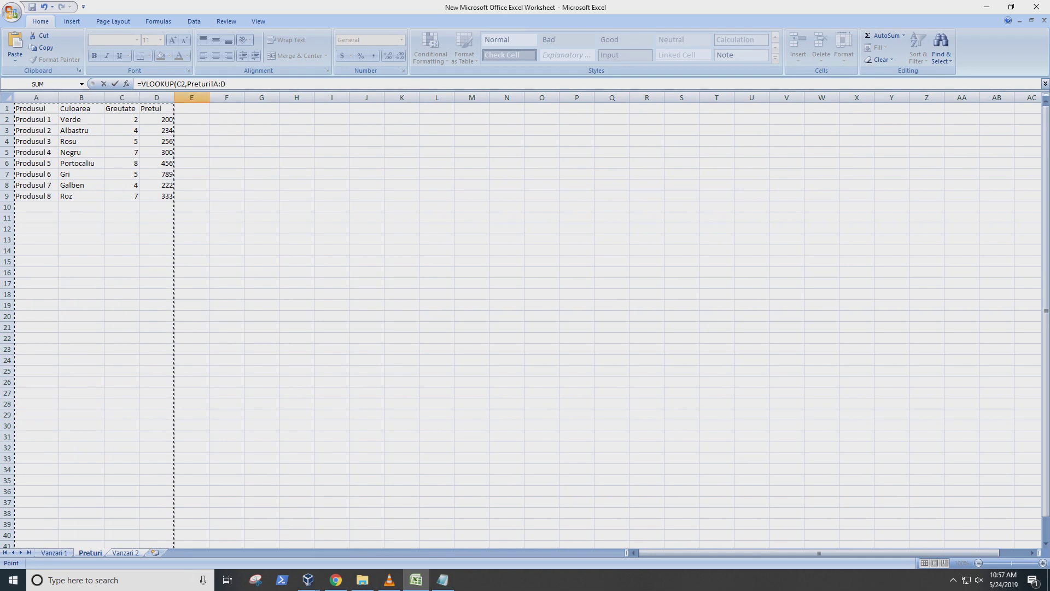
left_click_drag(188, 83, 225, 84)
right_click(223, 86)
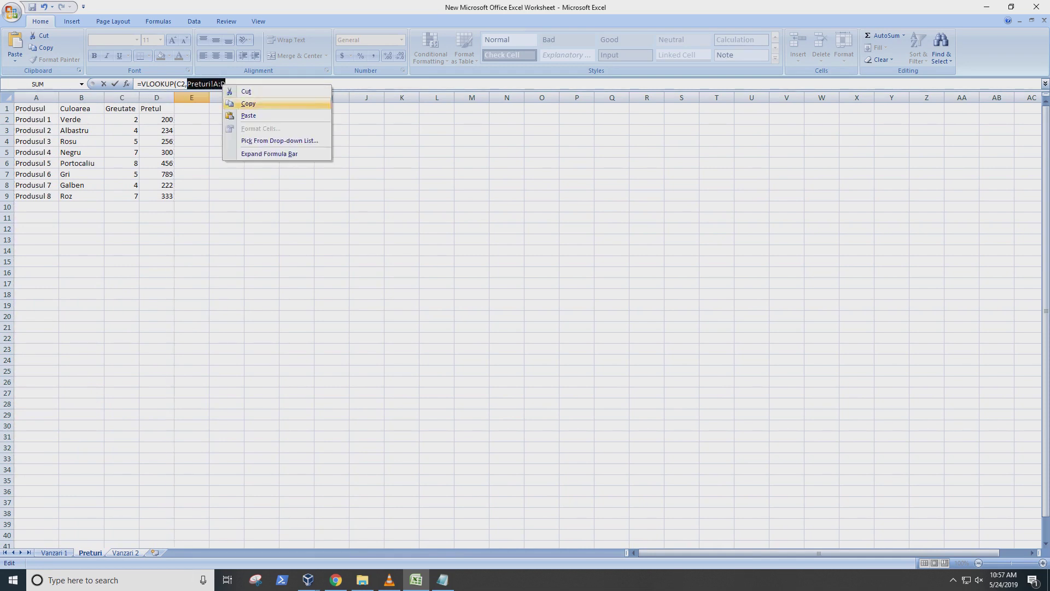
left_click(248, 104)
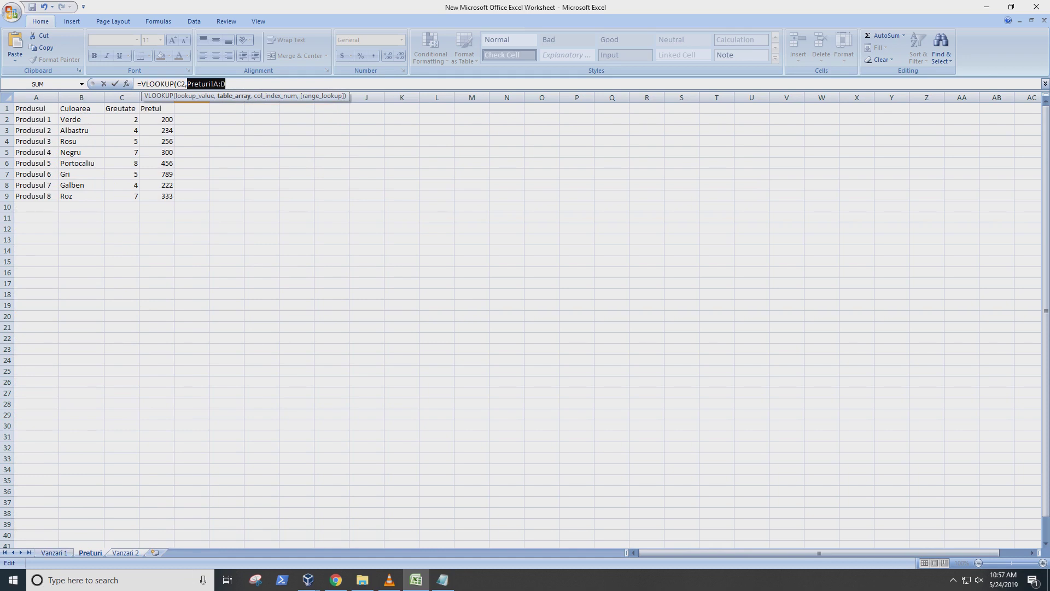
key("ctrl+Page_Down")
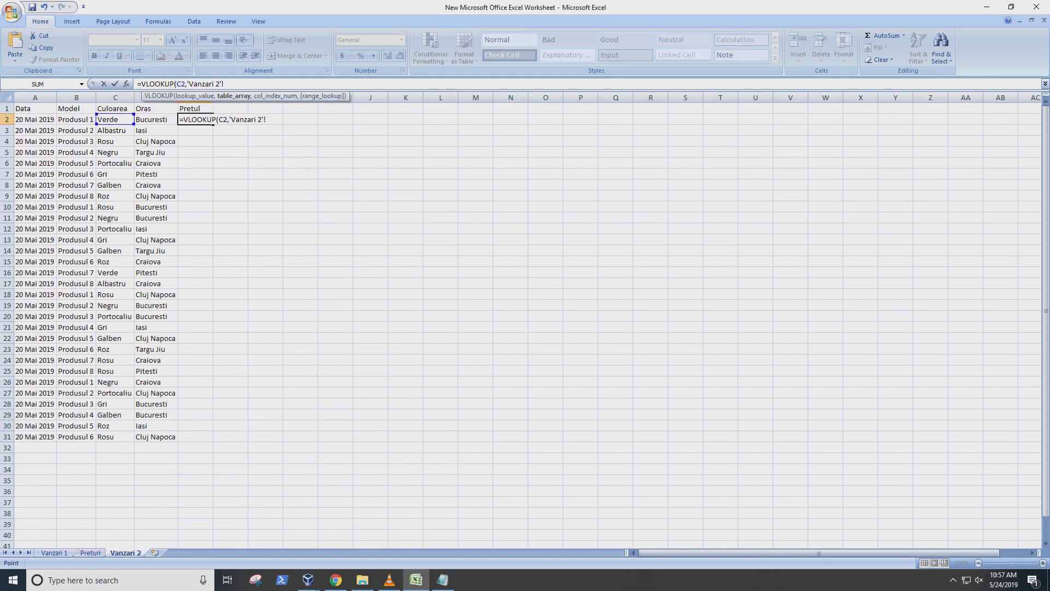
key("shift+Left")
key("shift+Left")
key("shift+Left")
key("shift+Left")
key("shift+Left")
key("shift+Left")
key("shift+Left")
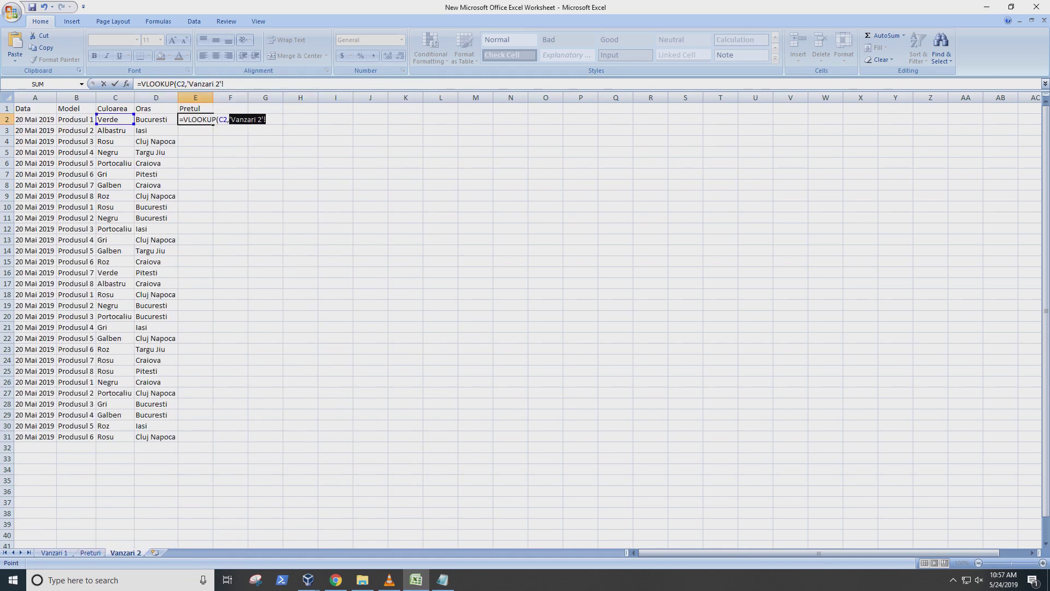
key("F2")
type("Preturi!A:D")
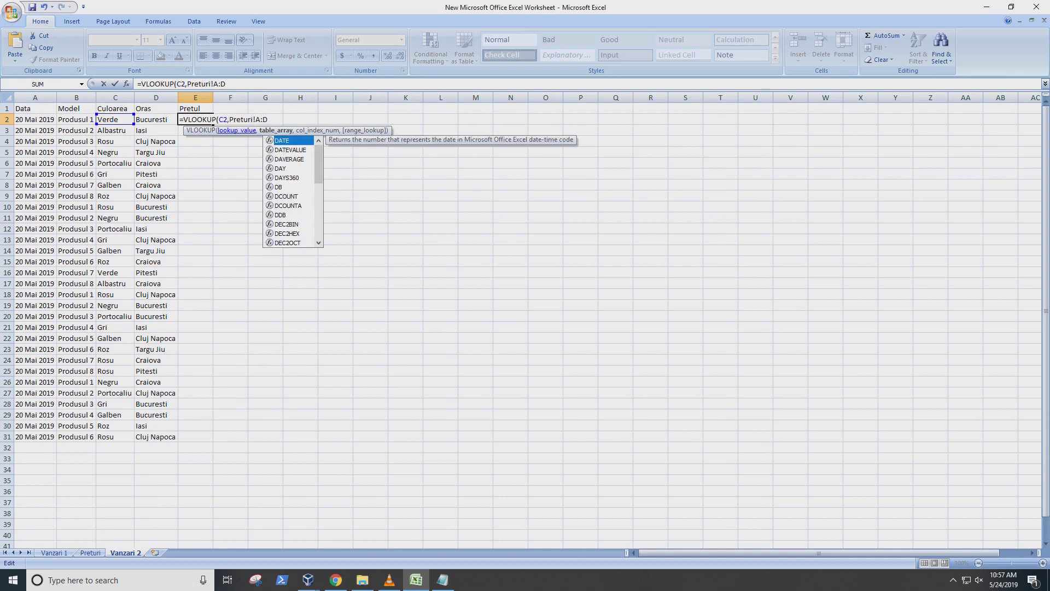
type(",")
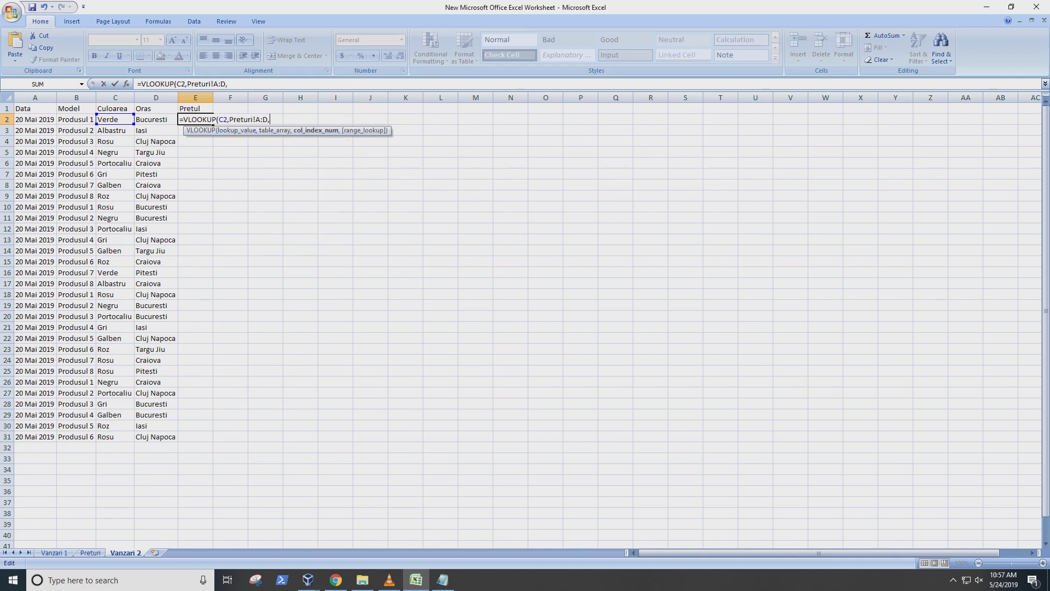
Step: Complete E2 as =VLOOKUP(C2,Preturi!A:D,3,0), which returns #N/A
left_click(91, 553)
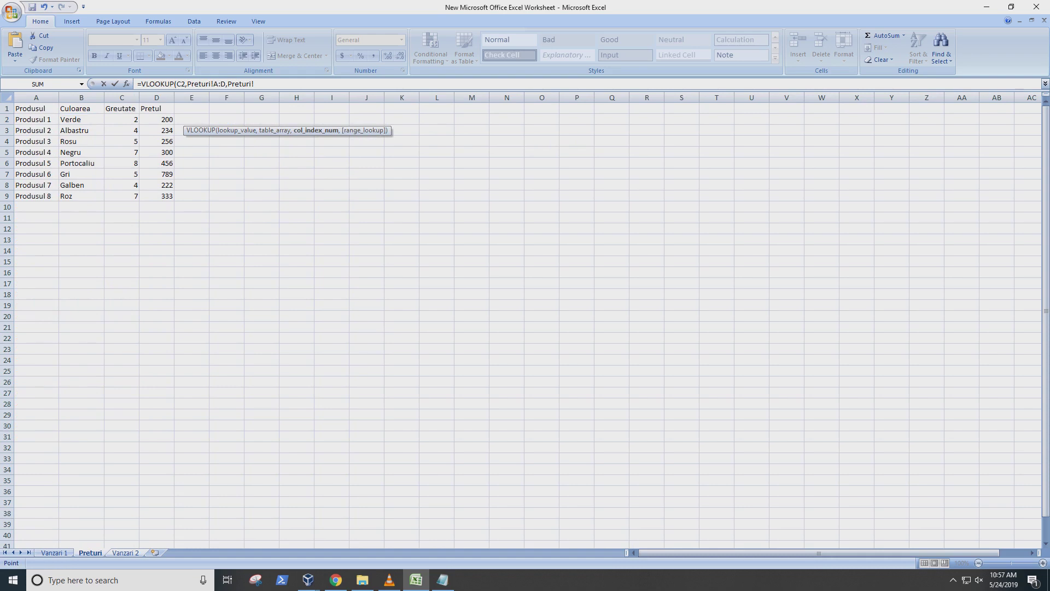
left_click(82, 98)
left_click(122, 97)
left_click(156, 98)
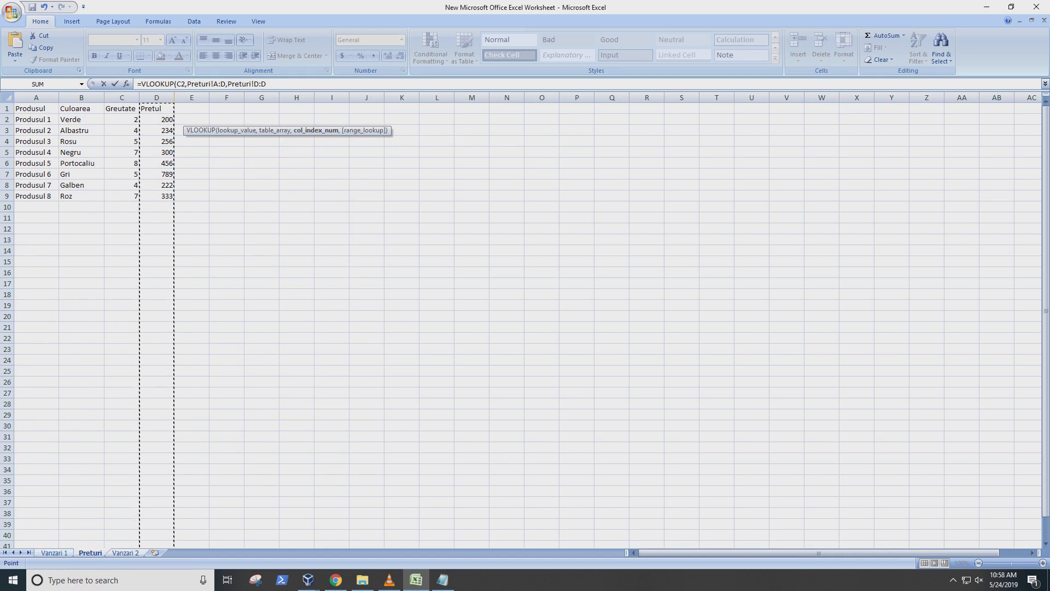
key("ctrl+Page_Down")
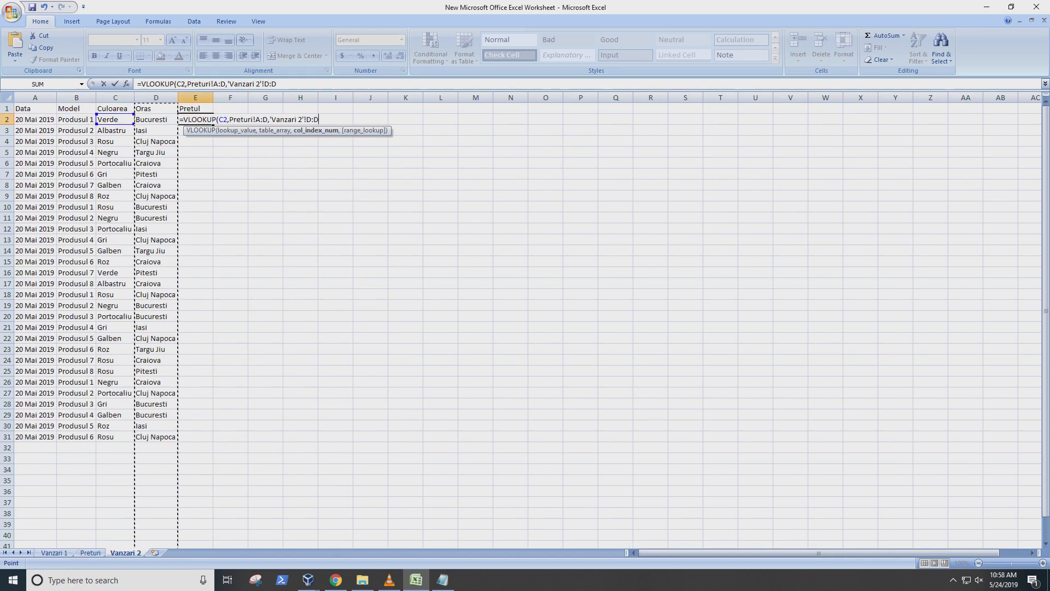
key("shift+Left")
key("shift+Left")
key("shift+Left")
key("shift+Left")
key("shift+Left")
key("shift+Left")
key("shift+Left")
key("shift+Left")
key("F2")
key("BackSpace")
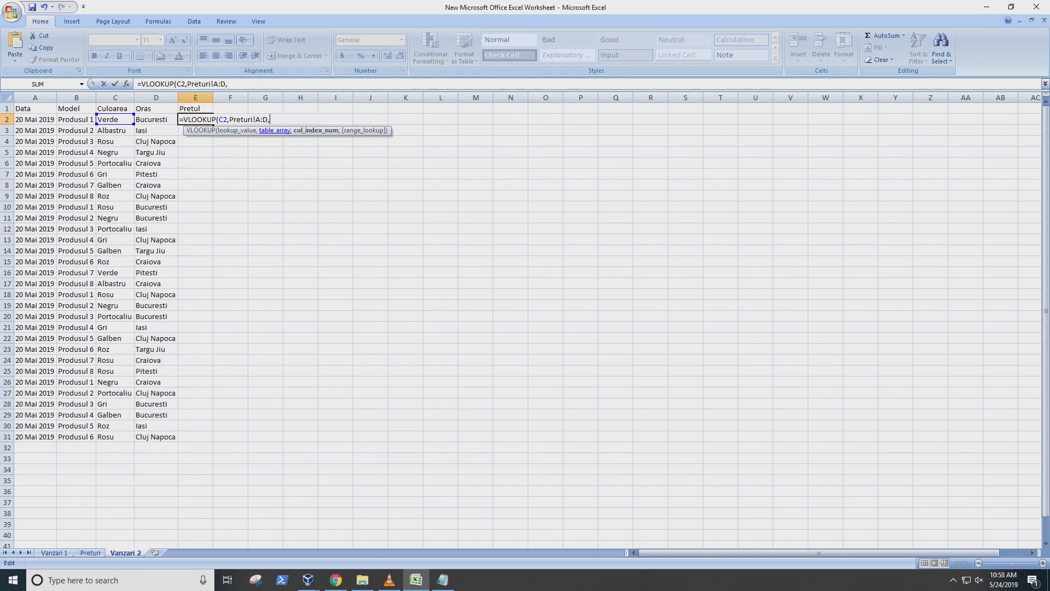
type("3")
type(",0")
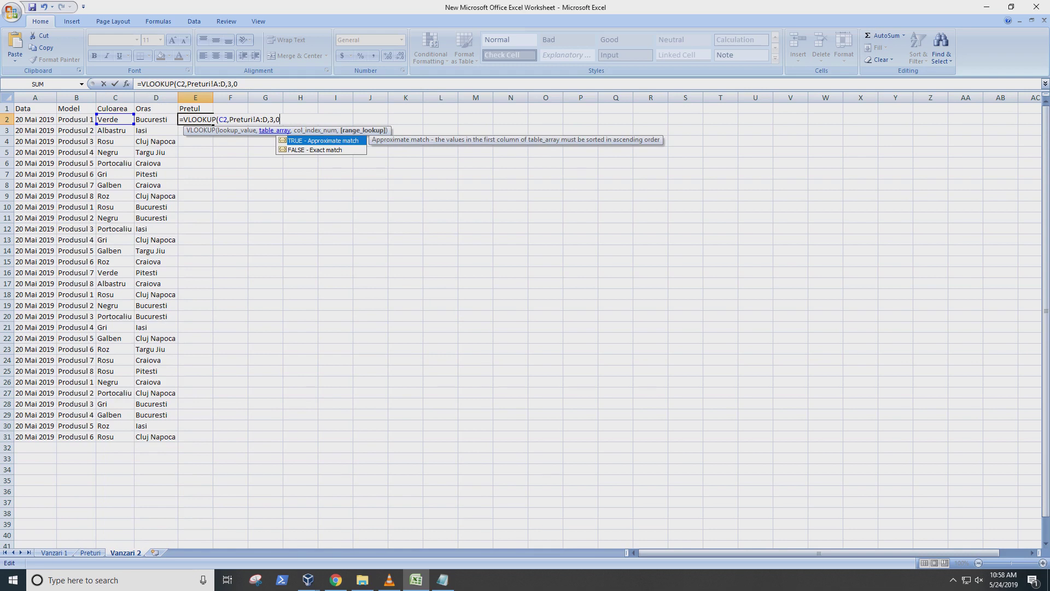
type(")")
key("Return")
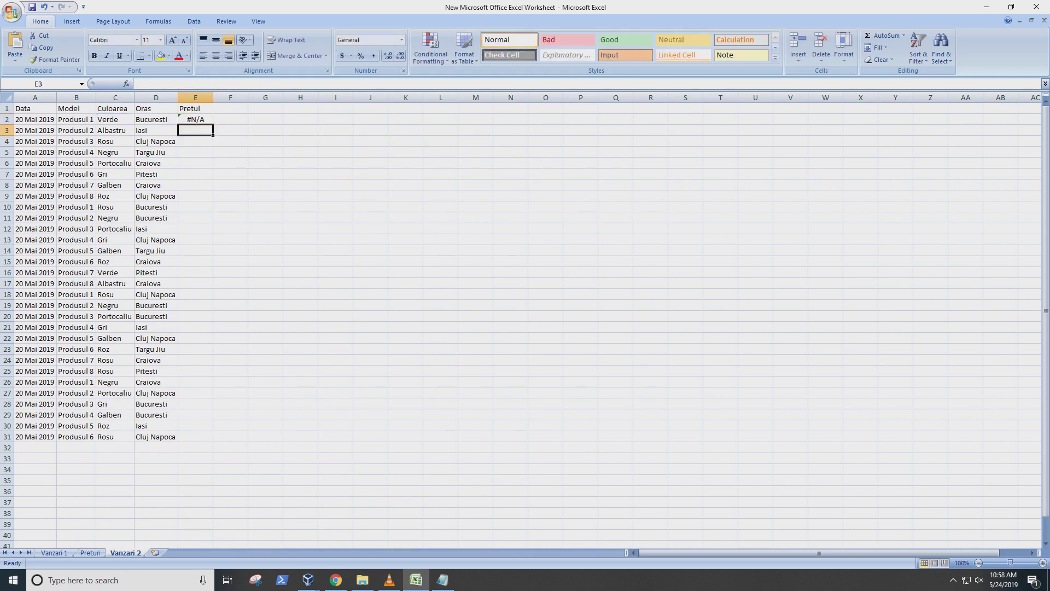
left_click(195, 119)
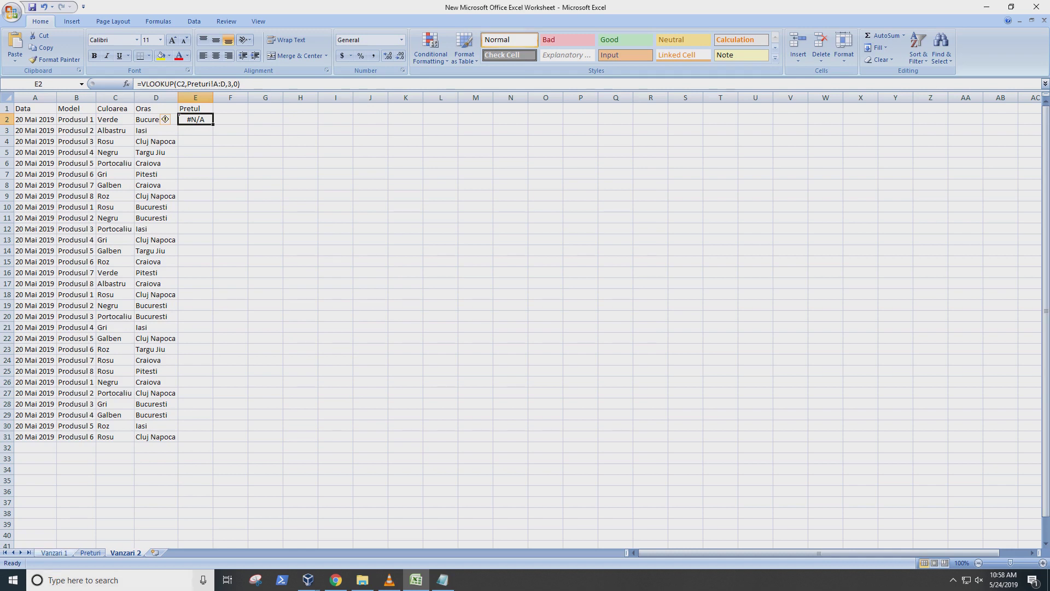
key("ctrl+Page_Up")
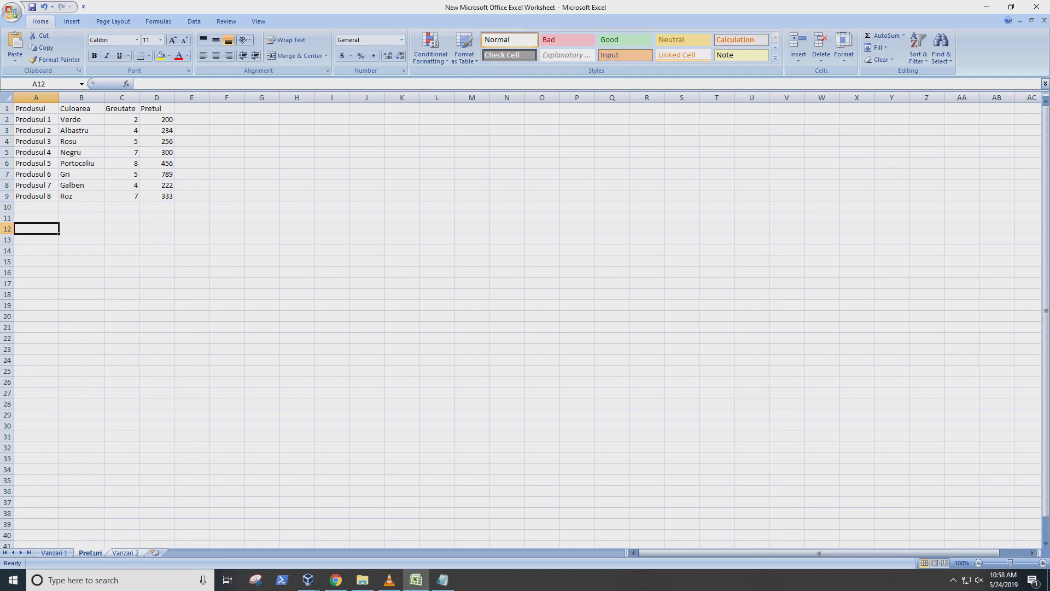
key("ctrl+Page_Down")
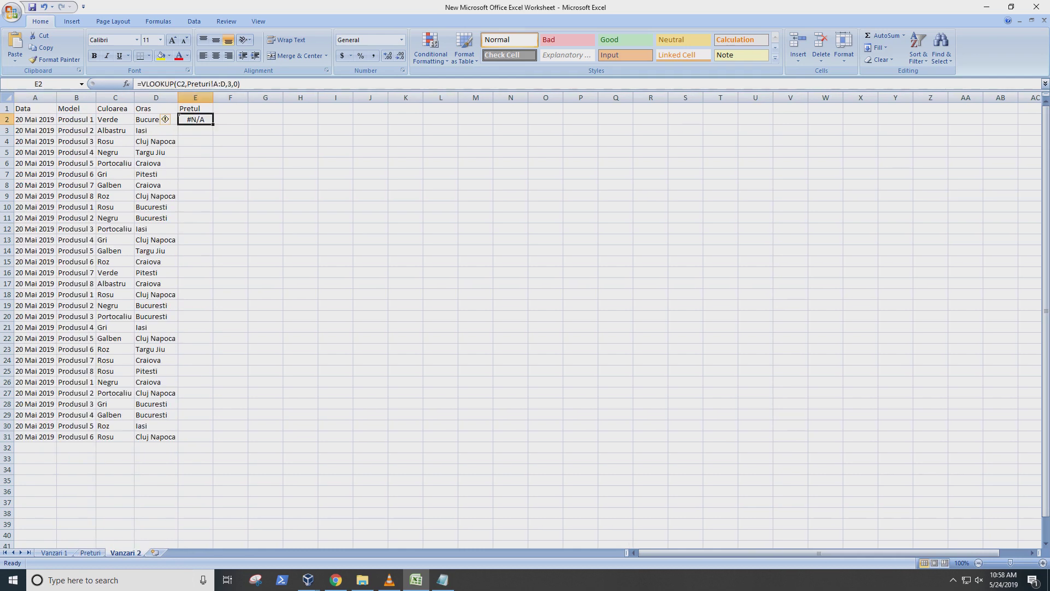
Step: Change E2's VLOOKUP range from Preturi!A:D to Preturi!B:D so it returns 200
left_click(217, 84)
key("BackSpace")
type("B")
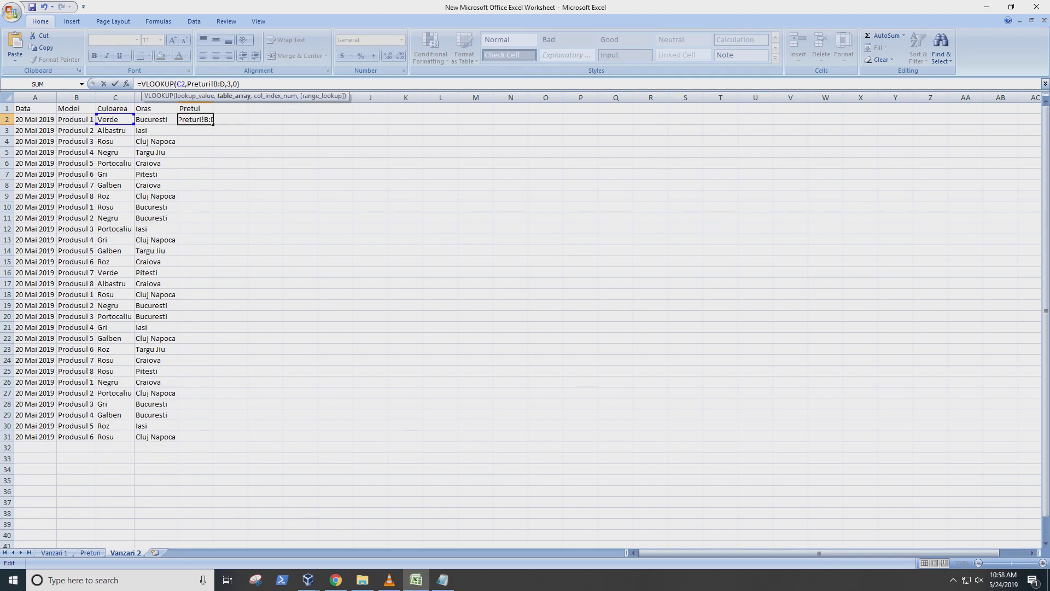
left_click(240, 83)
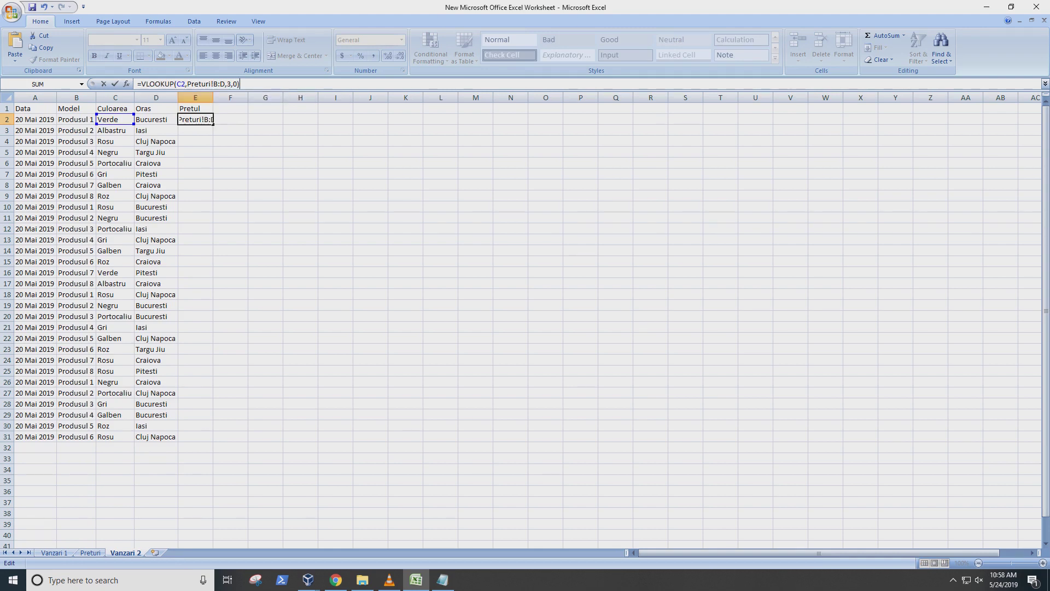
key("Return")
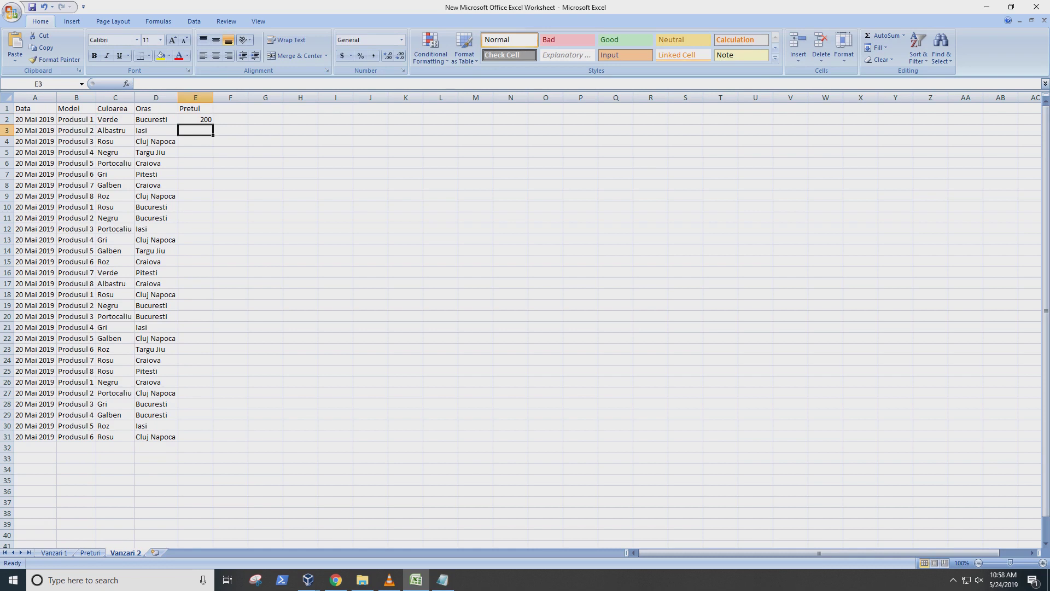
left_click(195, 120)
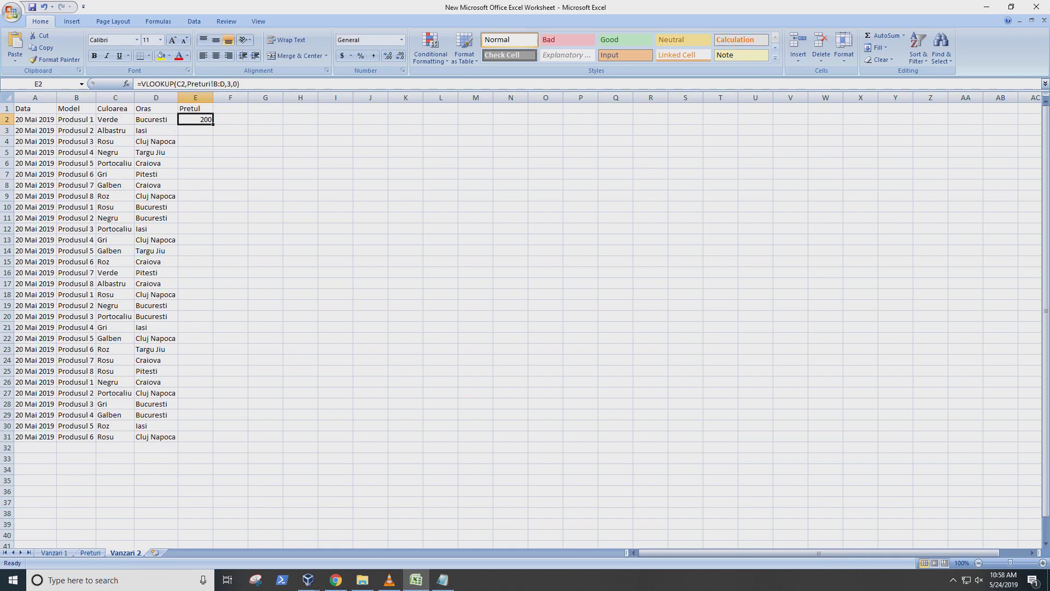
Step: Copy the E2 price formula down through E31 on Vanzari 2
left_click(90, 553)
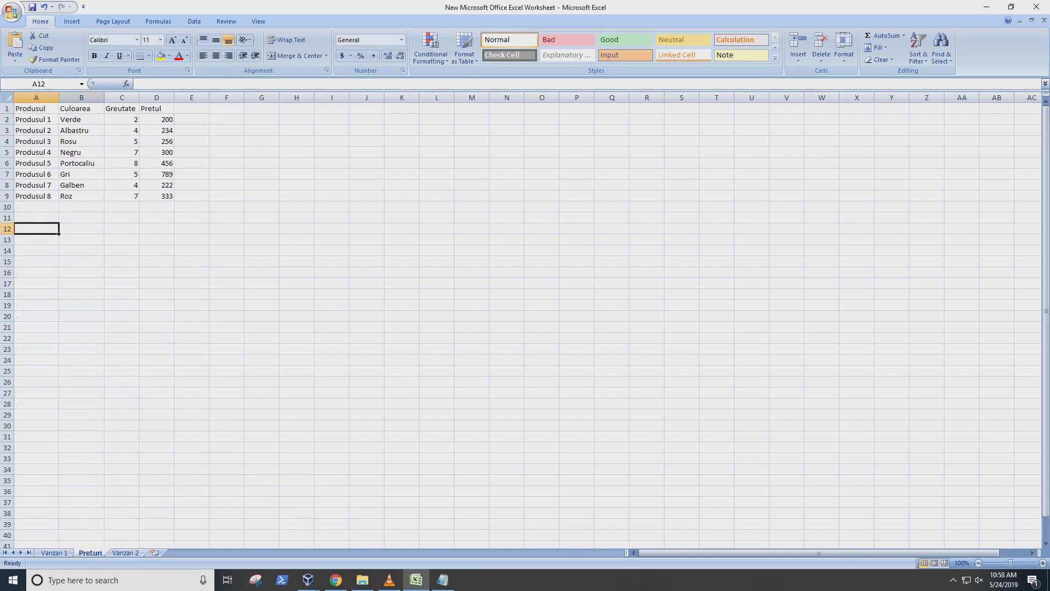
key("ctrl+Page_Down")
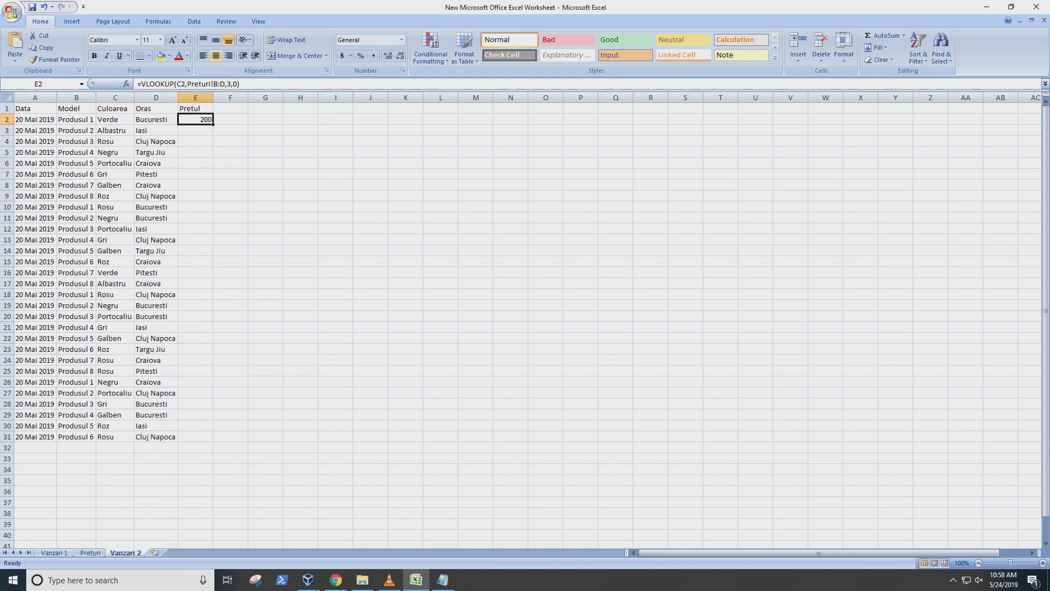
left_click_drag(212, 125, 213, 442)
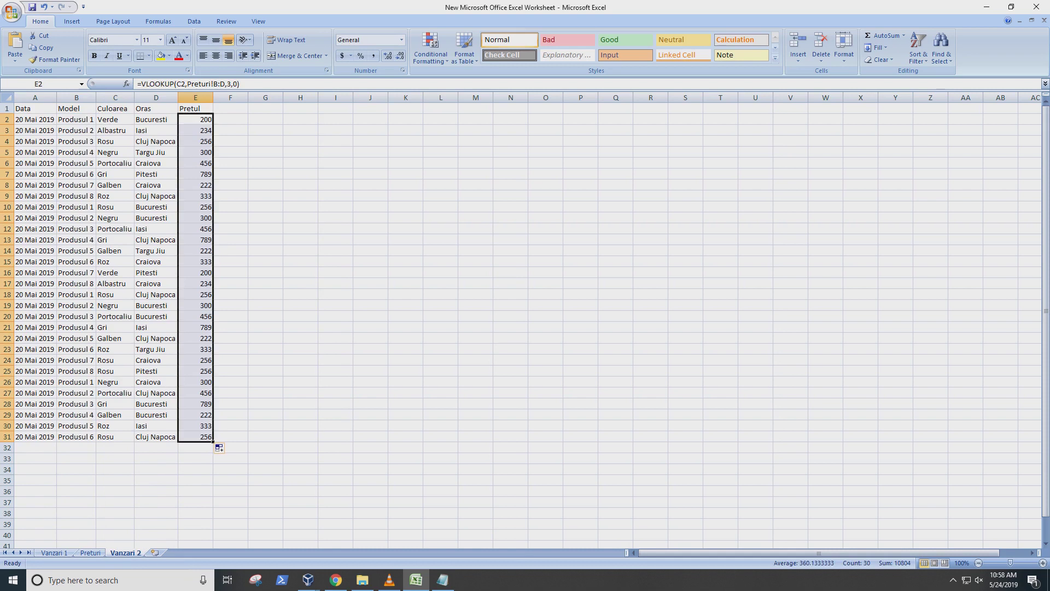
left_click(265, 338)
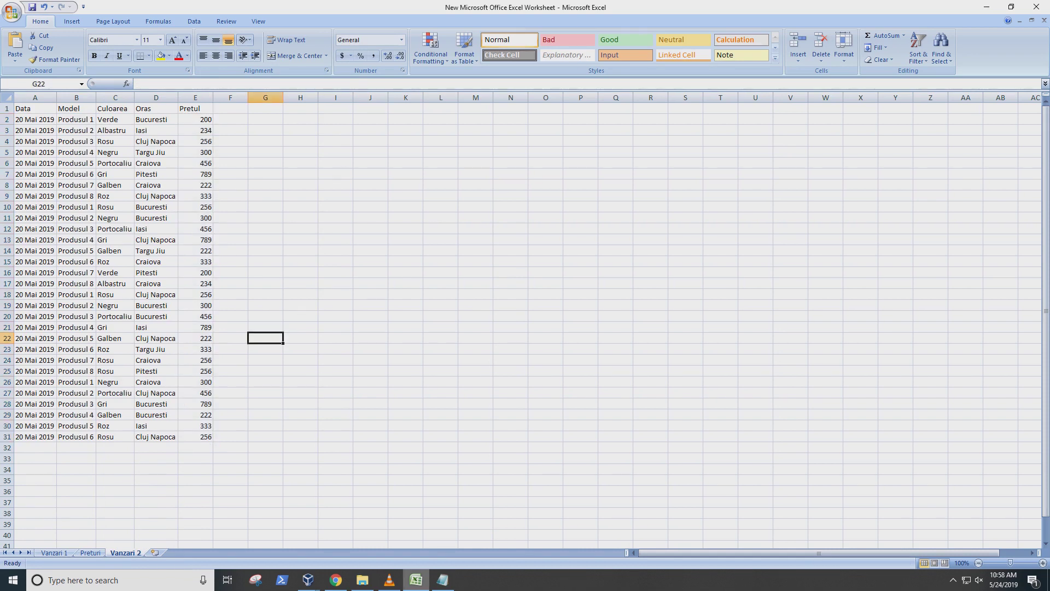